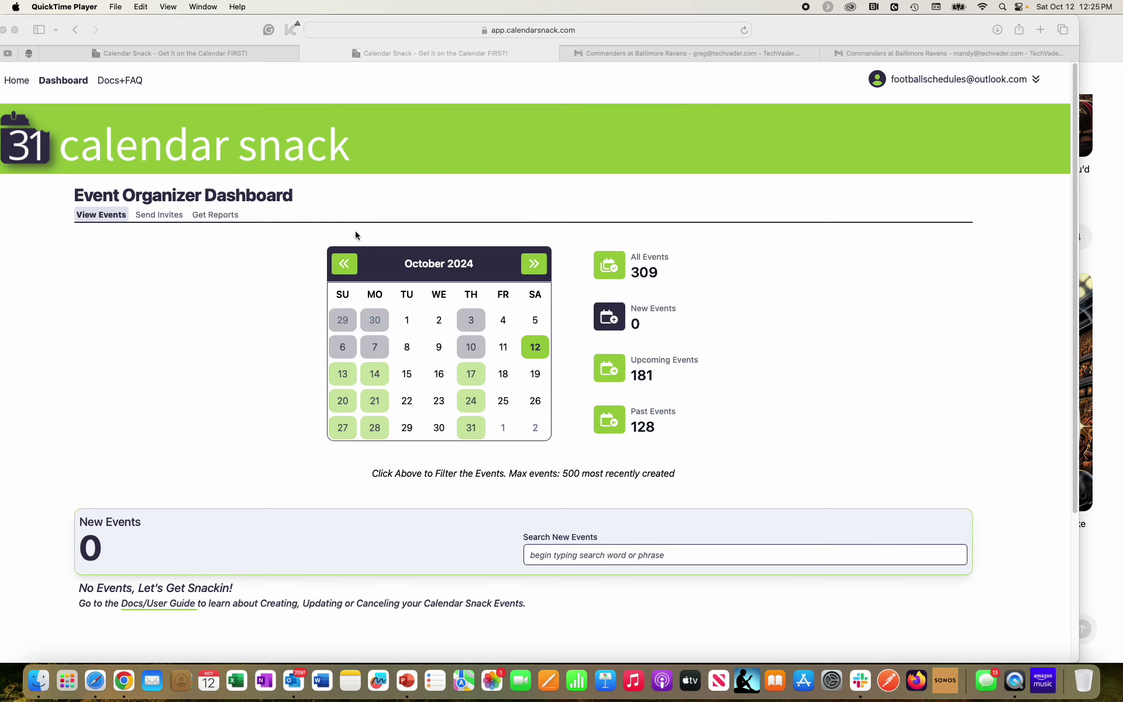
# Bring the Calendar Snack dashboard forward and highlight its Event Organizer Dashboard heading
pyautogui.click(322, 209)
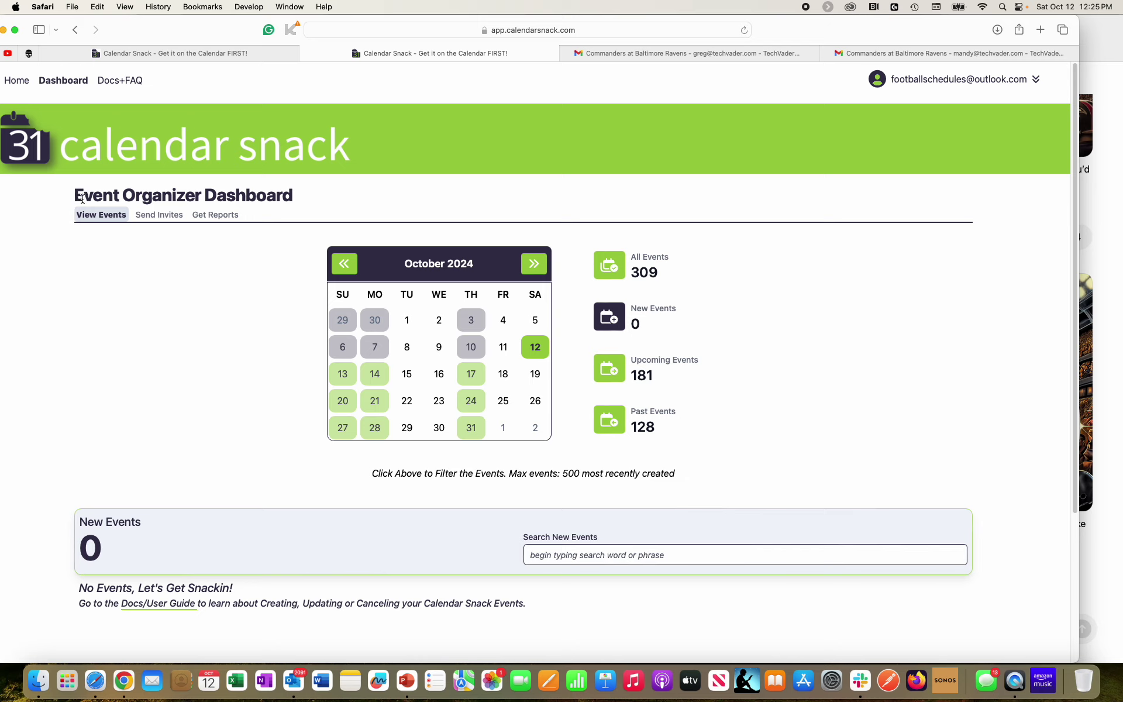
pyautogui.moveTo(75, 195); pyautogui.dragTo(294, 195)
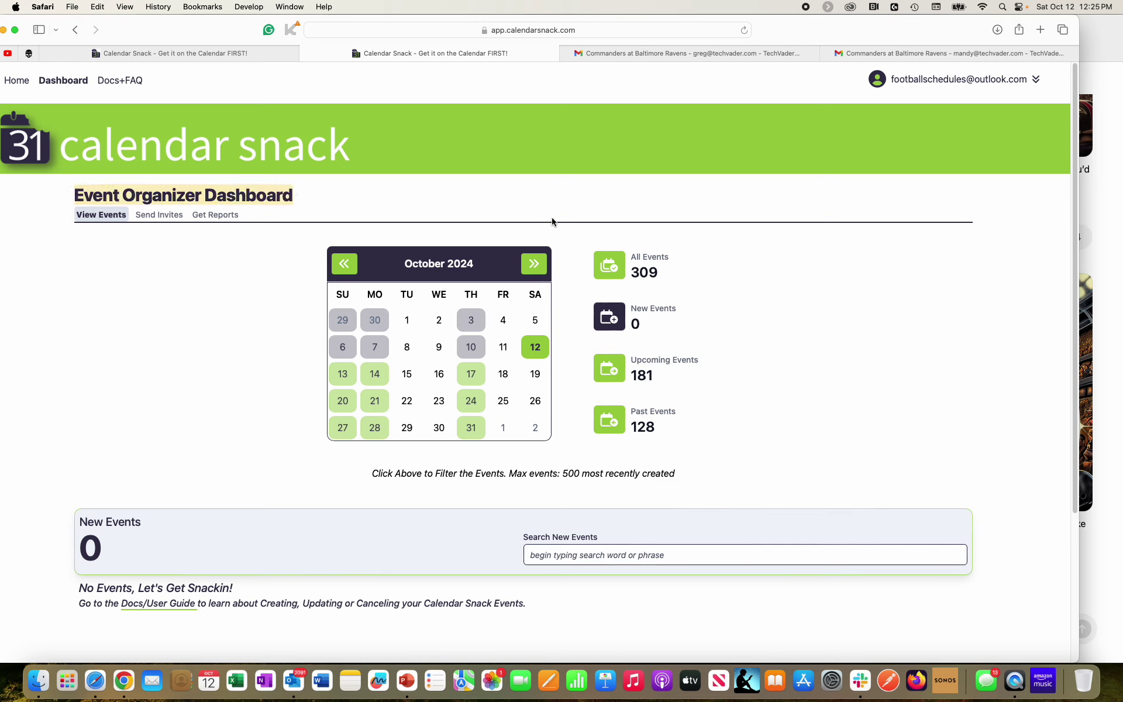
# Bring up PowerPoint slide 15 diagramming the AWS calendar invite server stack
pyautogui.click(407, 680)
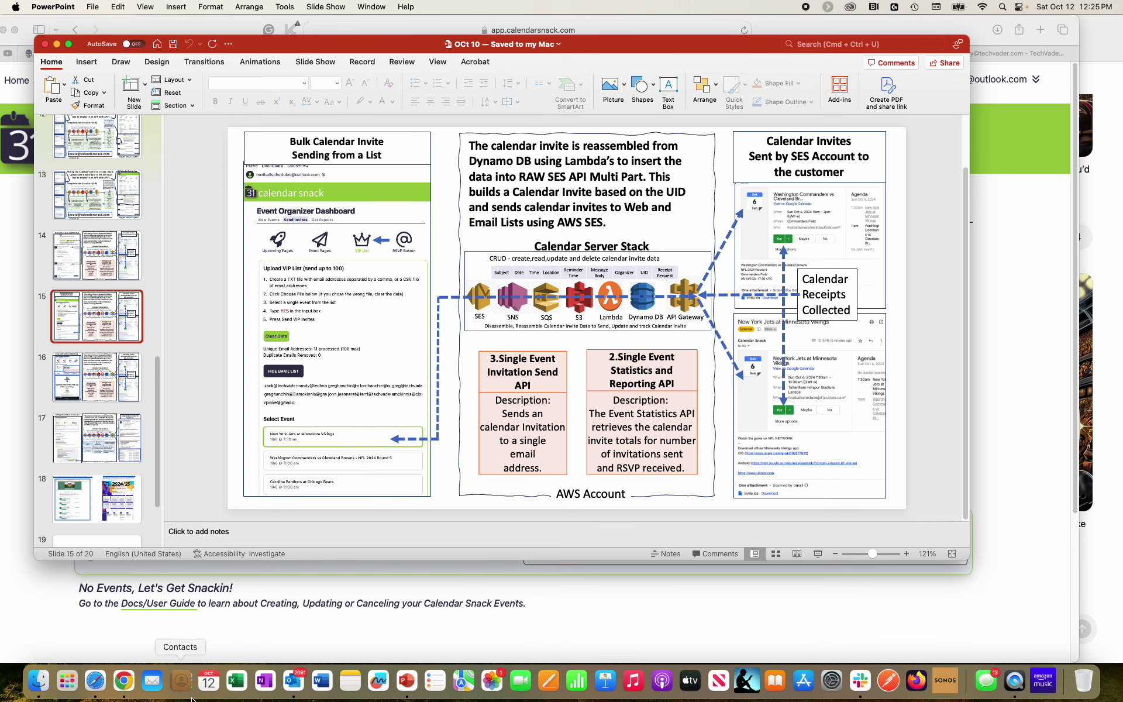
# Filter the dashboard to upcoming events on October 13 and highlight the 12-event count
pyautogui.click(95, 681)
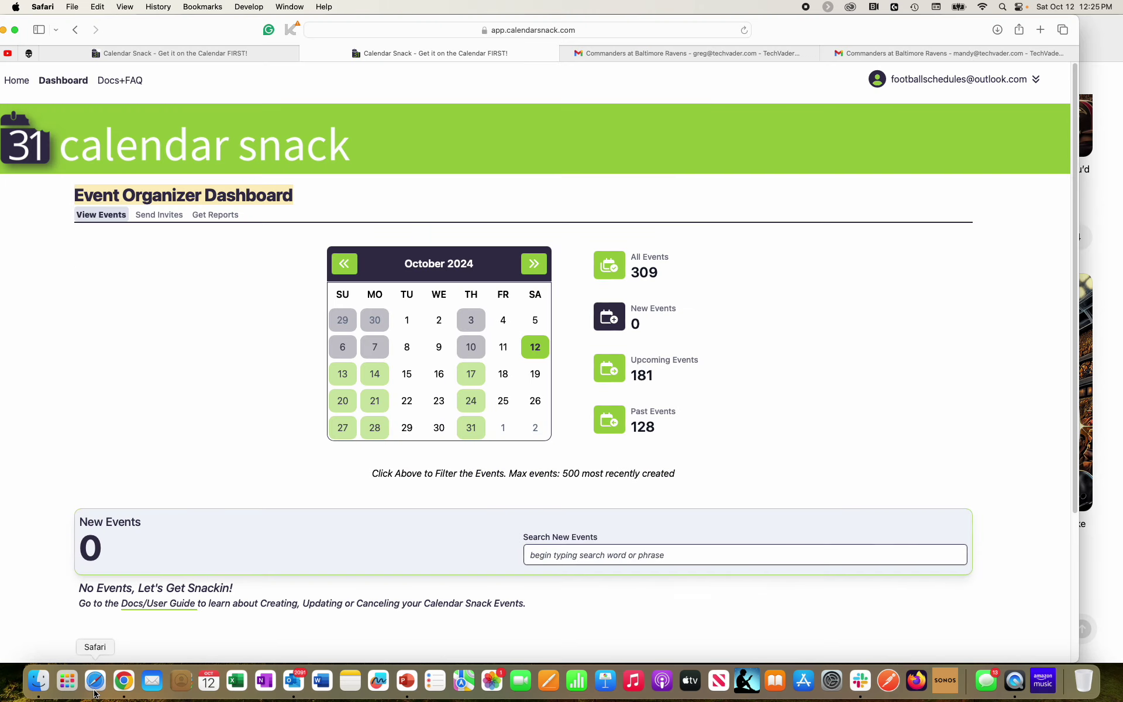
pyautogui.scroll(-3, 521, 394)
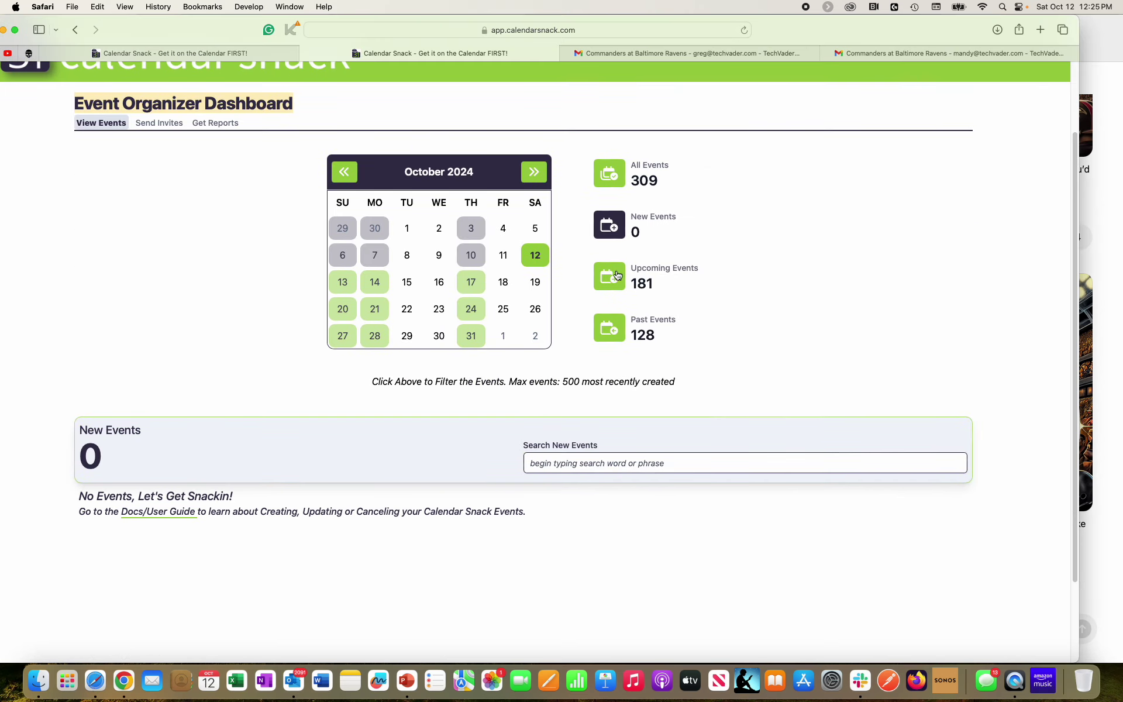
pyautogui.click(664, 178)
pyautogui.click(652, 272)
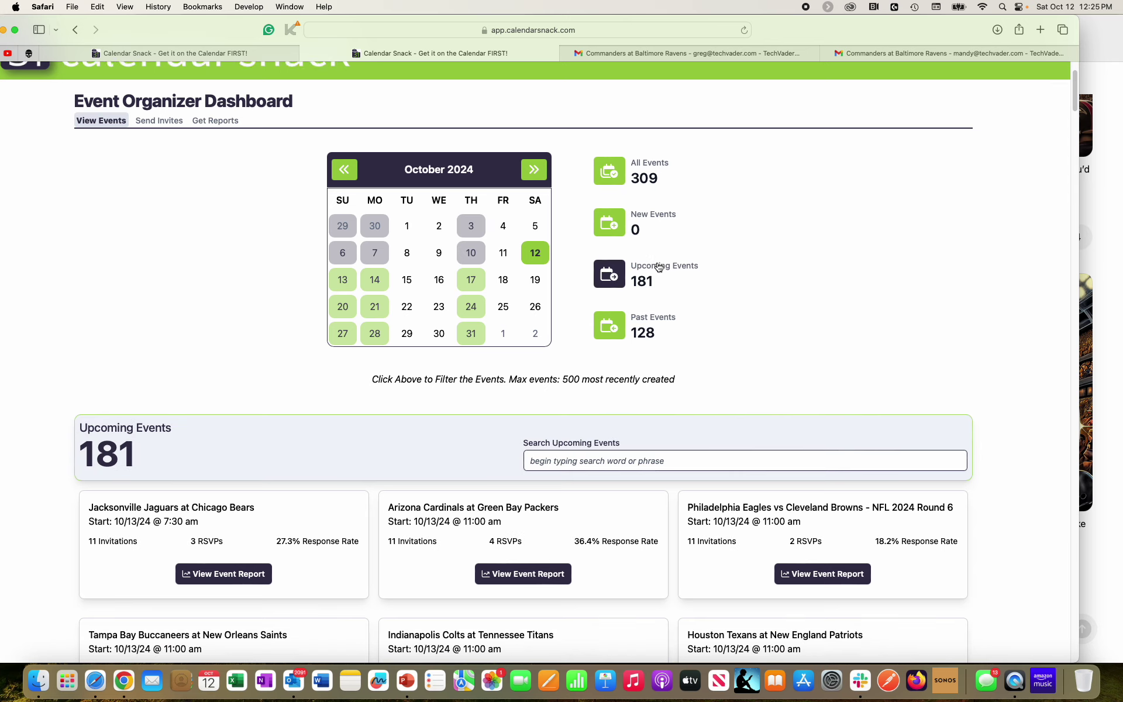
pyautogui.scroll(-1, 658, 267)
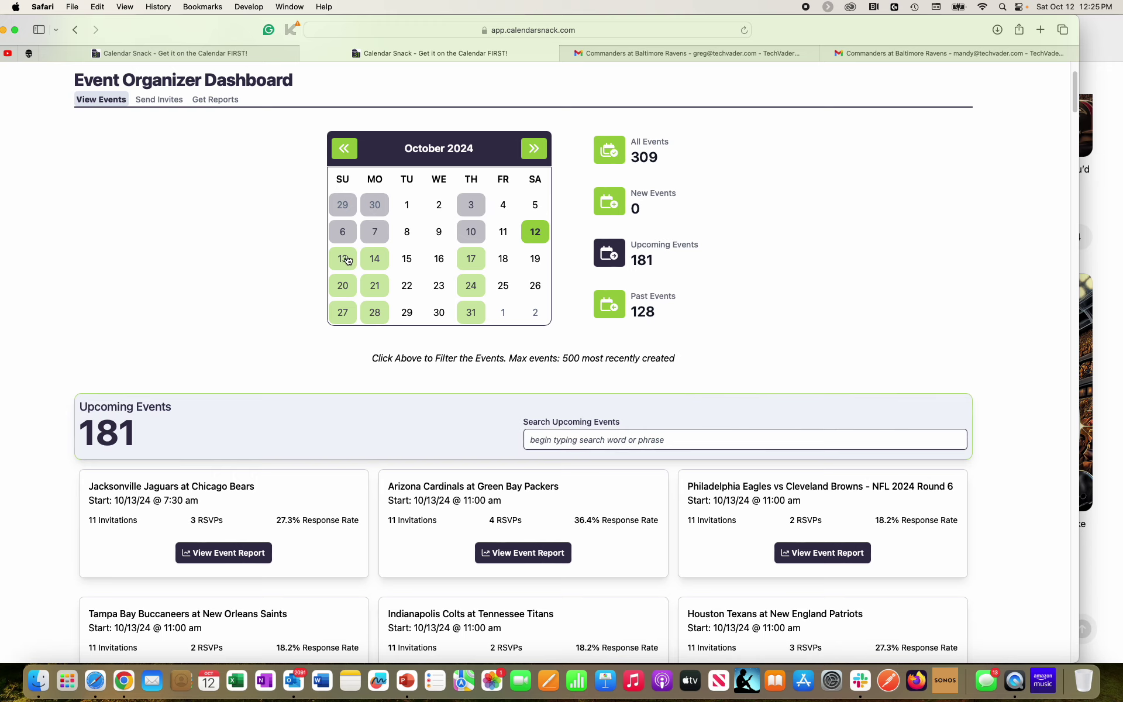
pyautogui.click(347, 260)
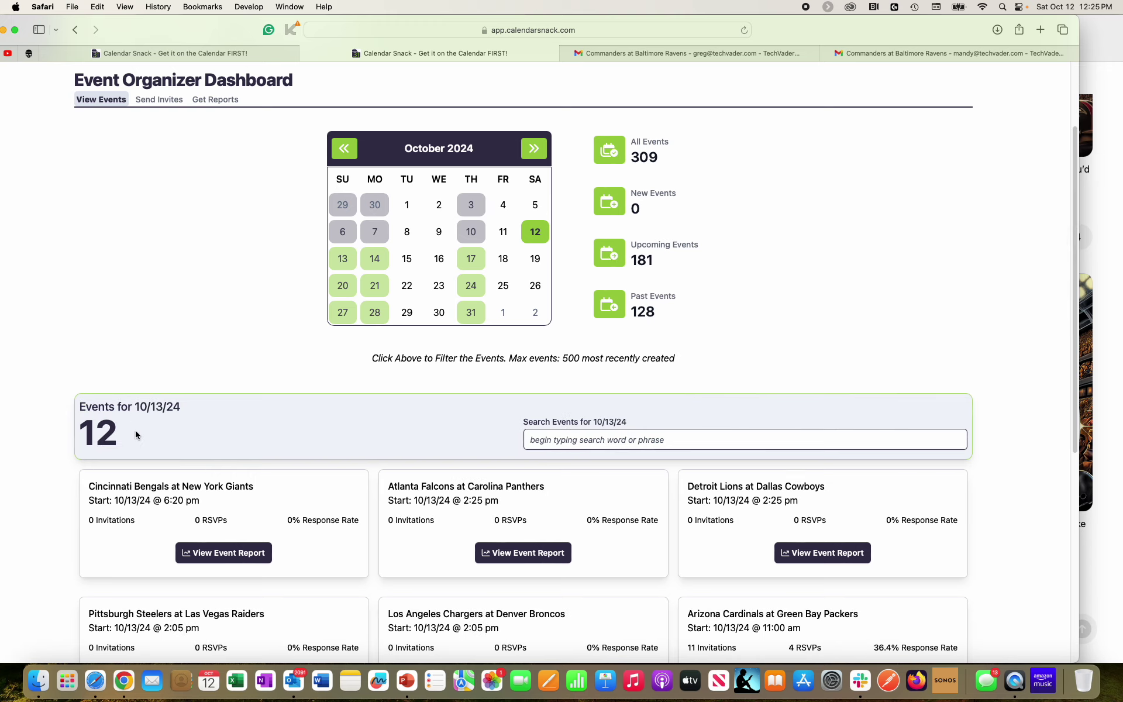
pyautogui.moveTo(135, 430); pyautogui.dragTo(80, 430)
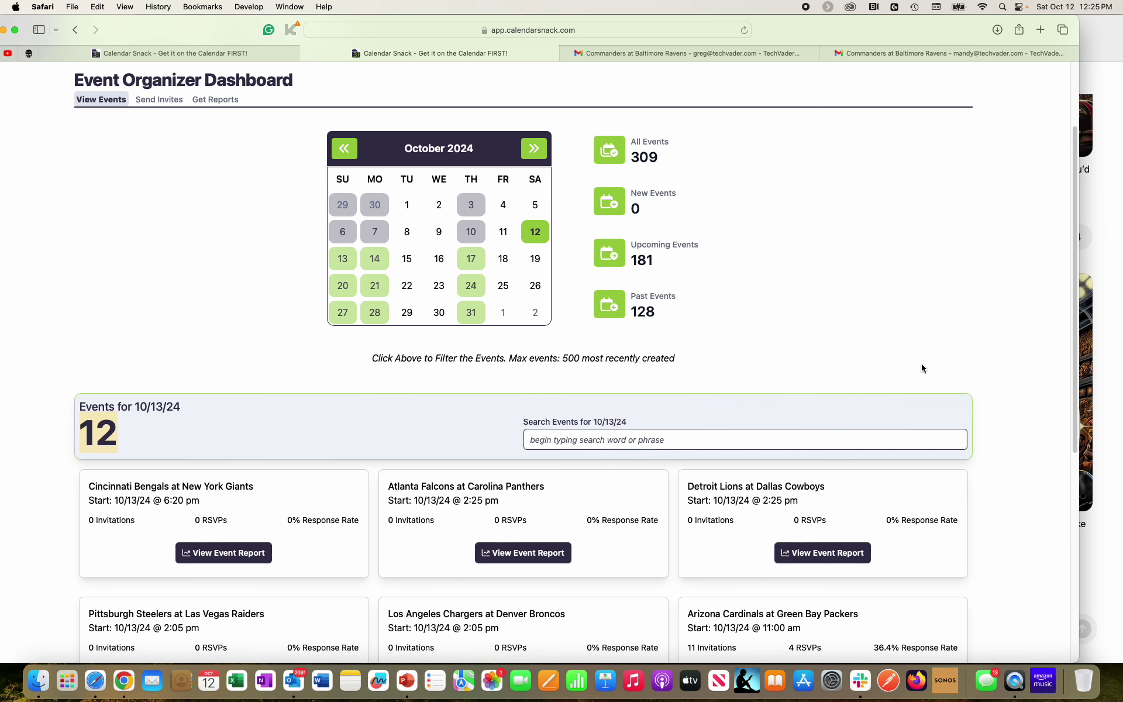
# Check the ChatGPT poster, then return to Calendar Snack and start searching the October 13 events
pyautogui.click(1115, 334)
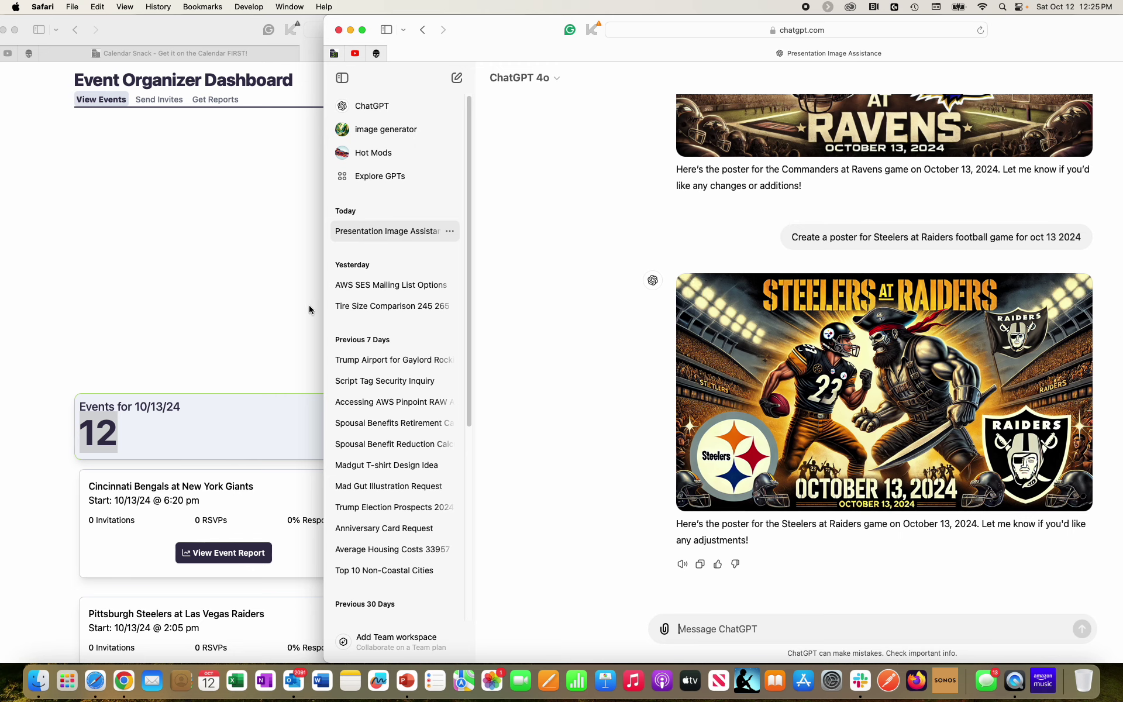
pyautogui.click(252, 275)
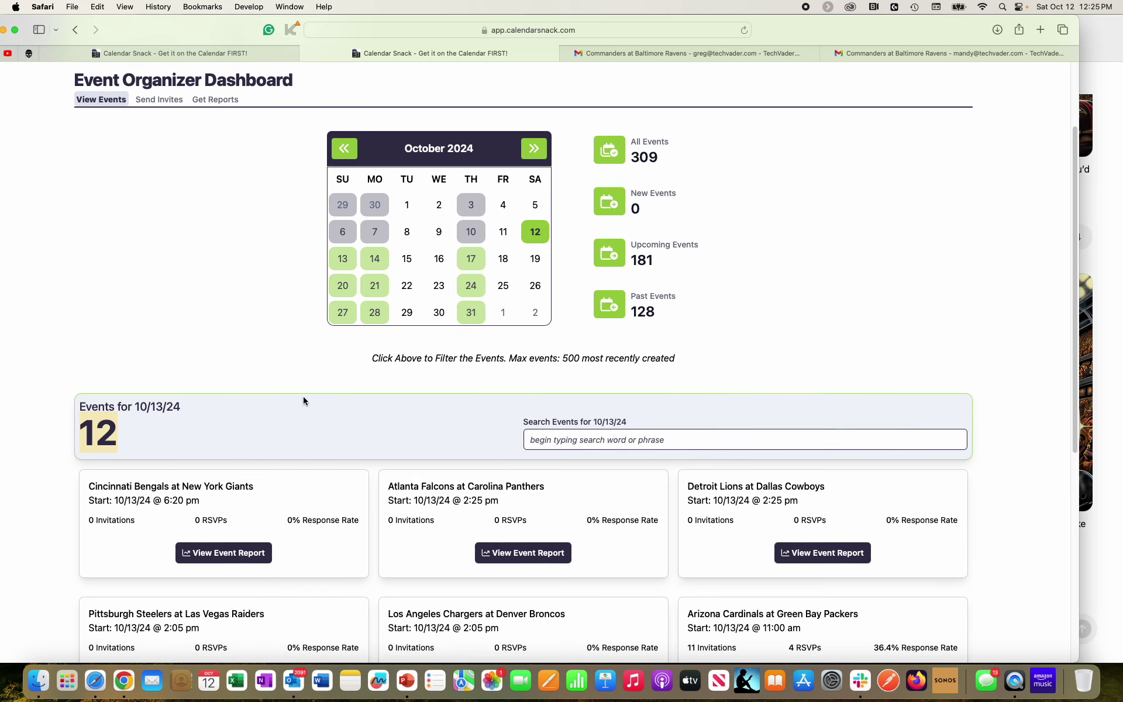
pyautogui.click(631, 435)
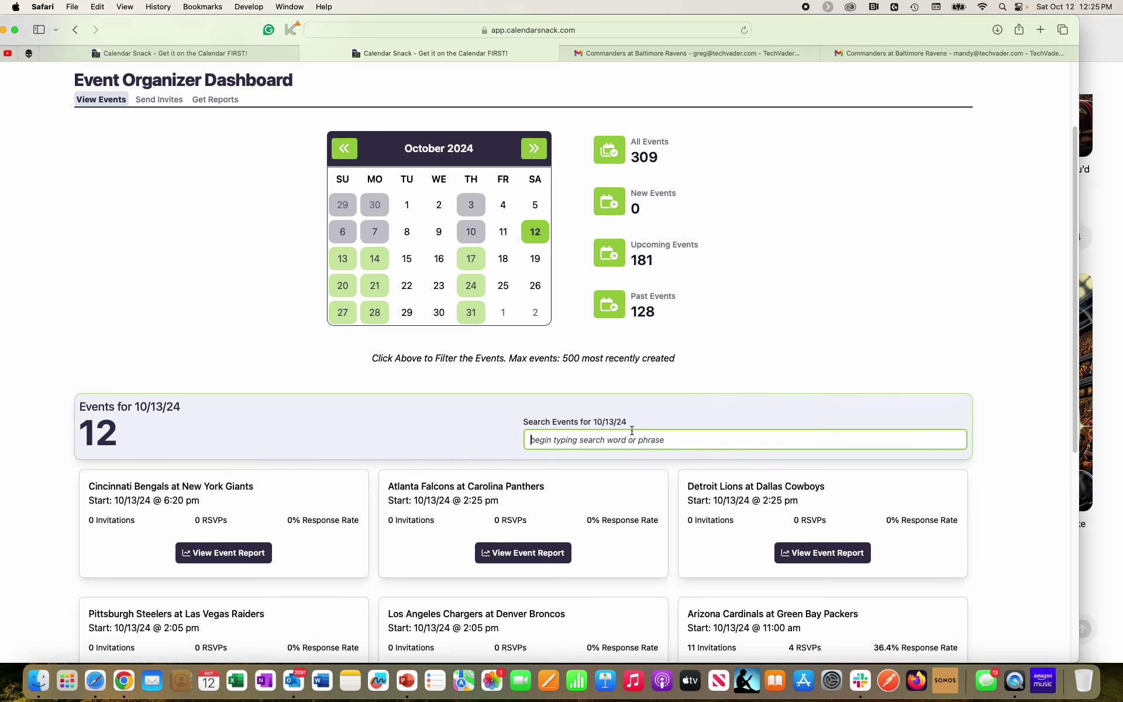
pyautogui.write('stee')
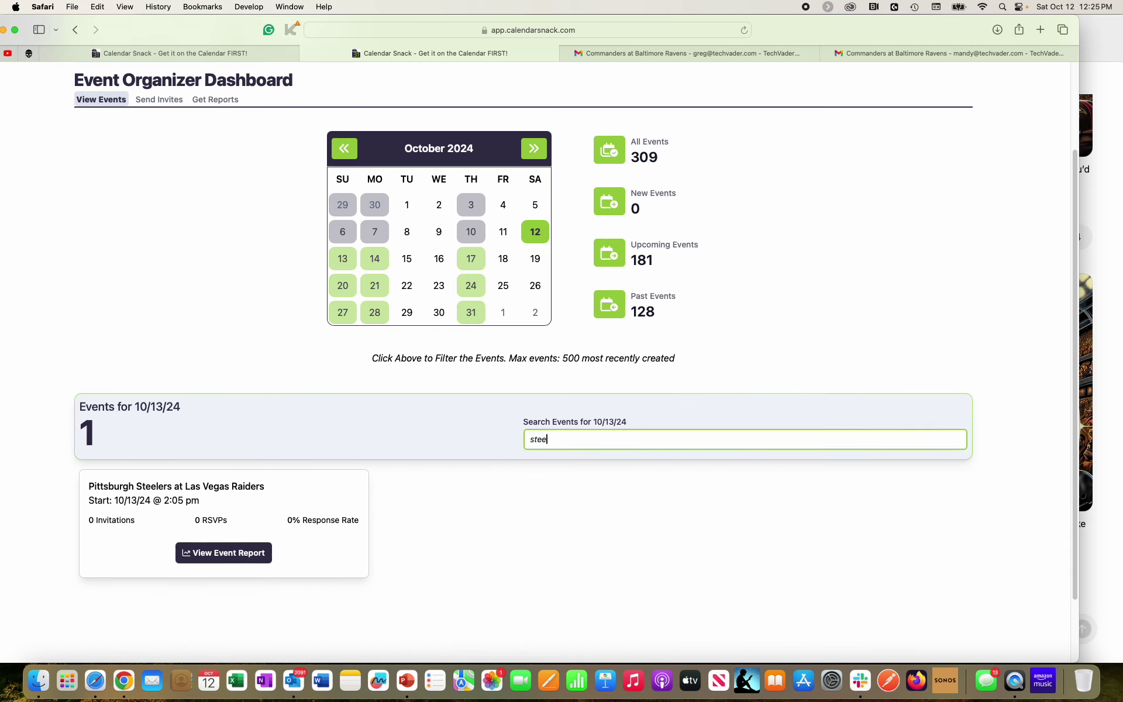
pyautogui.click(188, 554)
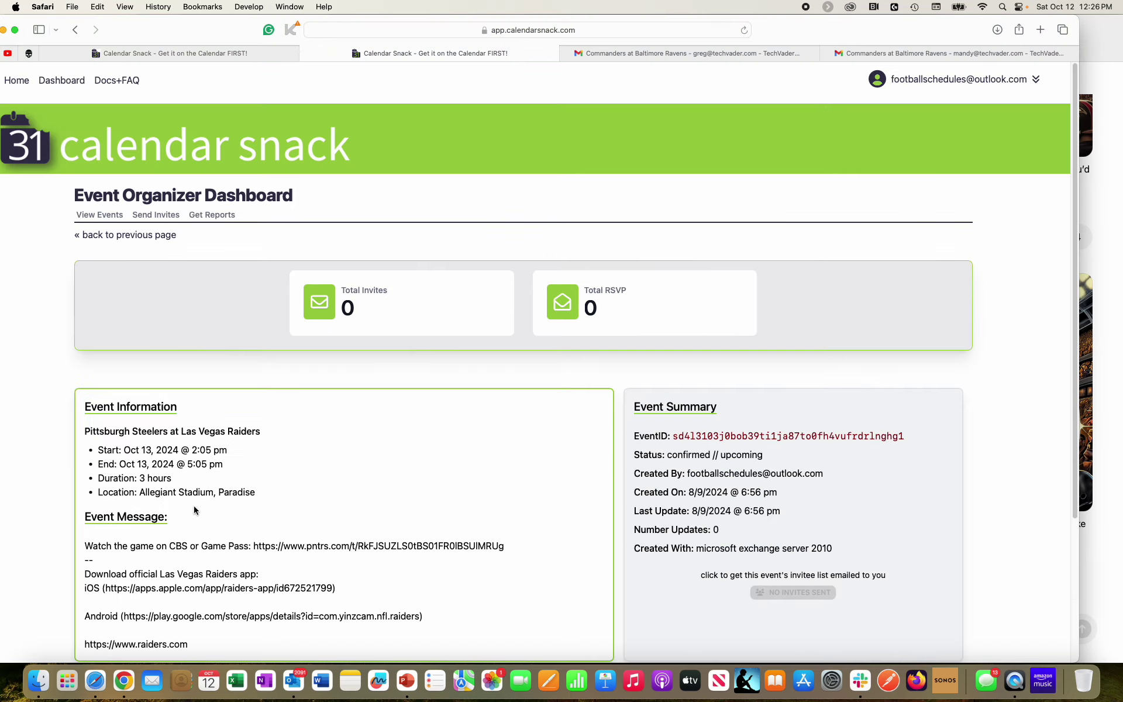
pyautogui.scroll(-3, 231, 469)
pyautogui.scroll(3, 228, 468)
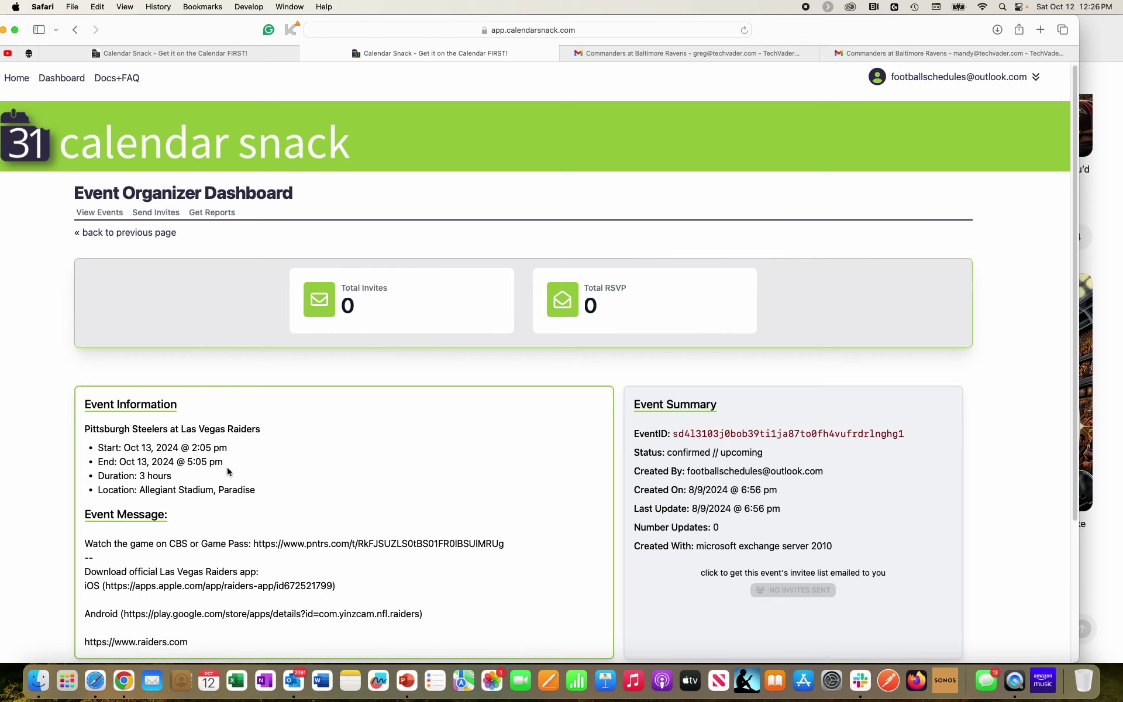
pyautogui.scroll(-1, 228, 466)
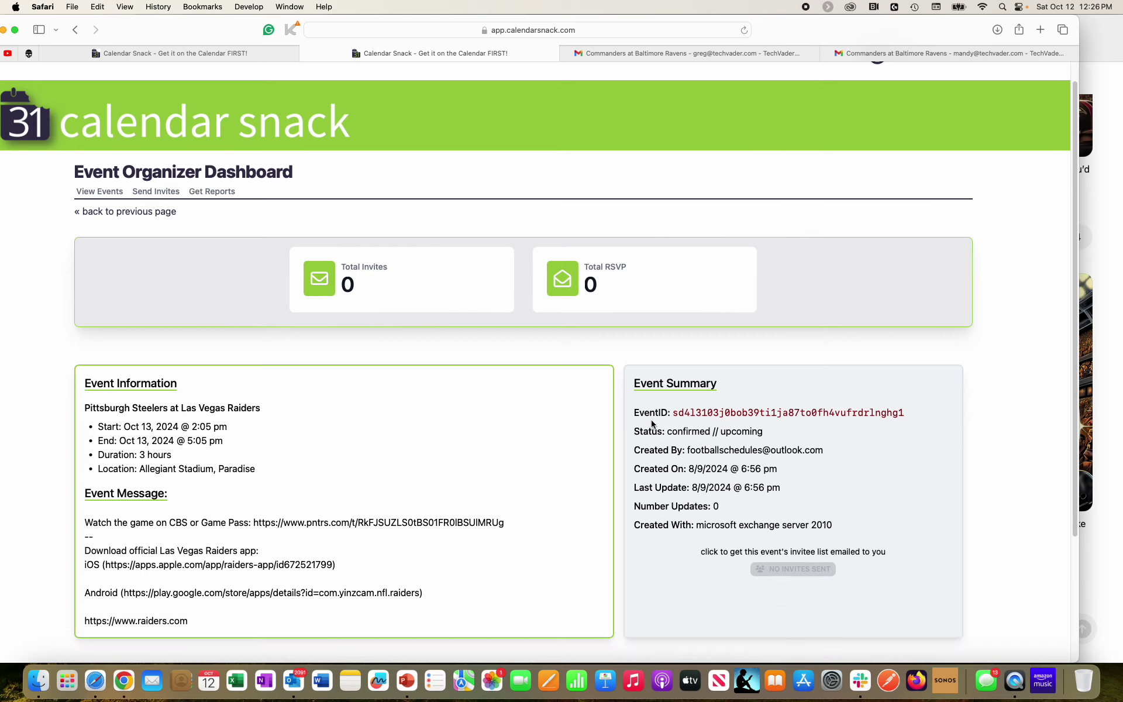
pyautogui.moveTo(672, 412); pyautogui.dragTo(902, 412)
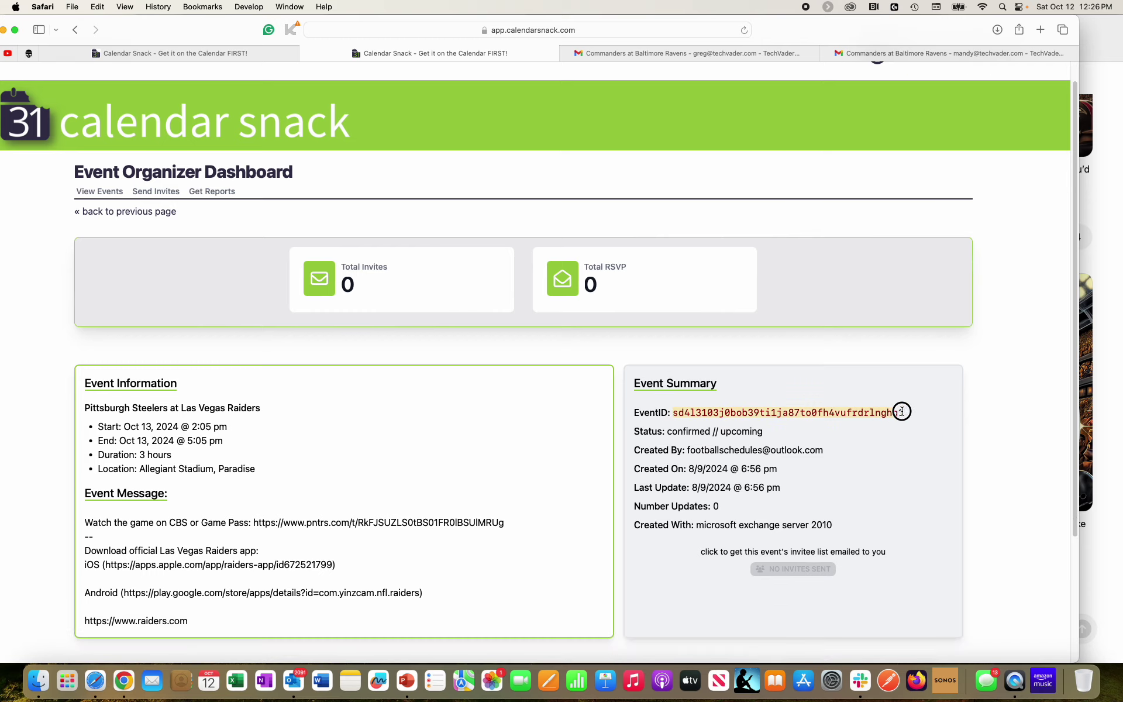
pyautogui.click(407, 681)
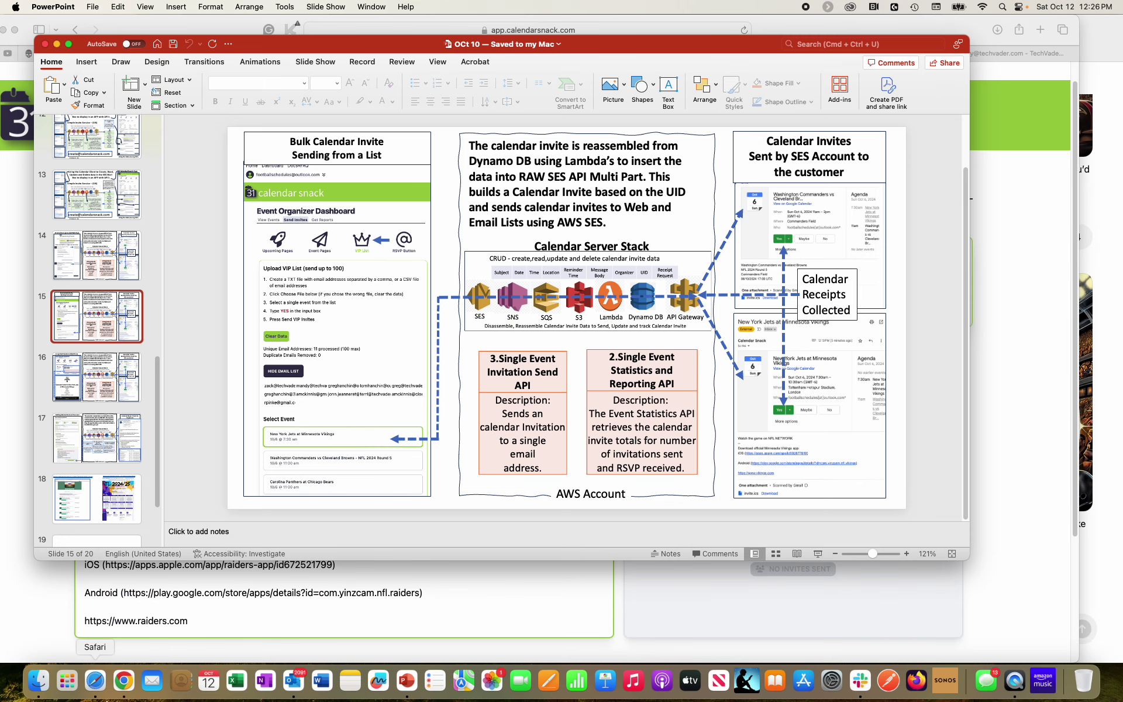
pyautogui.click(95, 681)
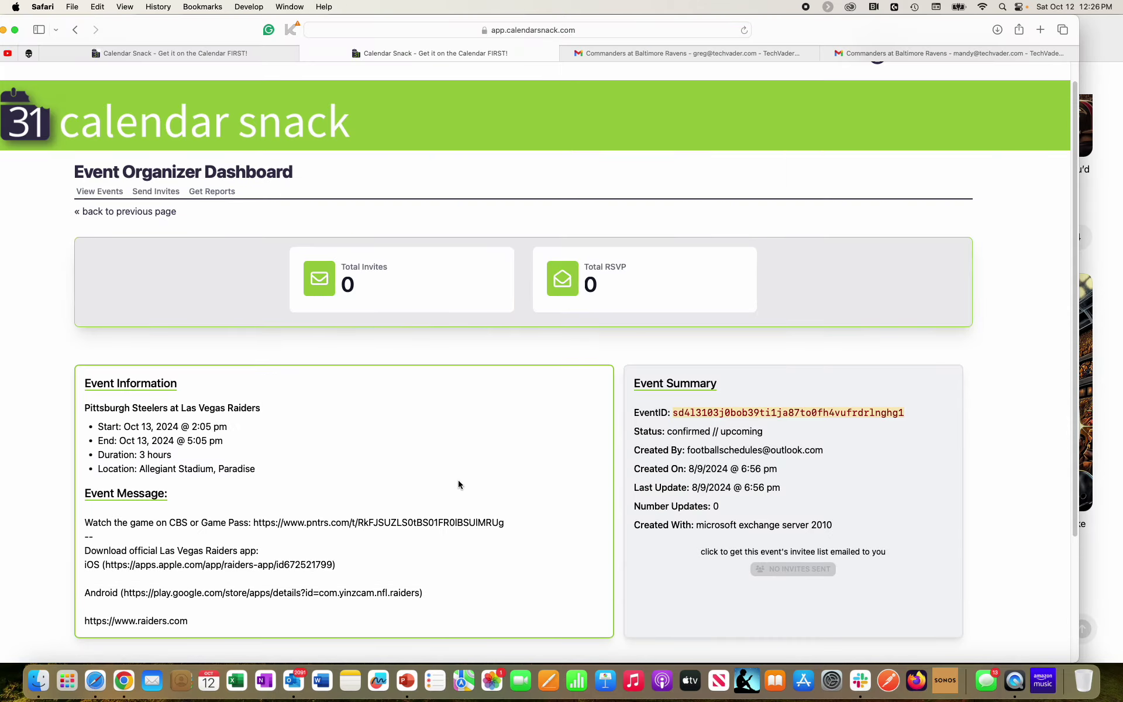
# Upload 'TXT FILEapr6 copy.txt' from Desktop > 31Events ORG > 2024 NFL Schedule as the VIP list
pyautogui.click(156, 191)
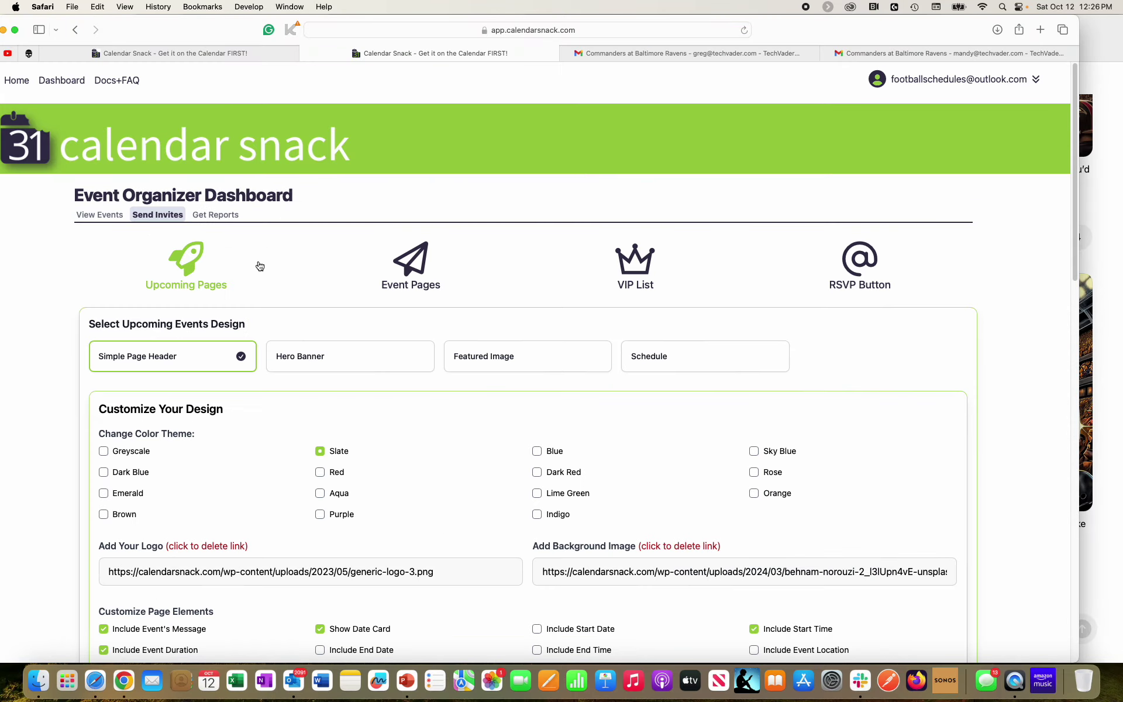
pyautogui.click(634, 263)
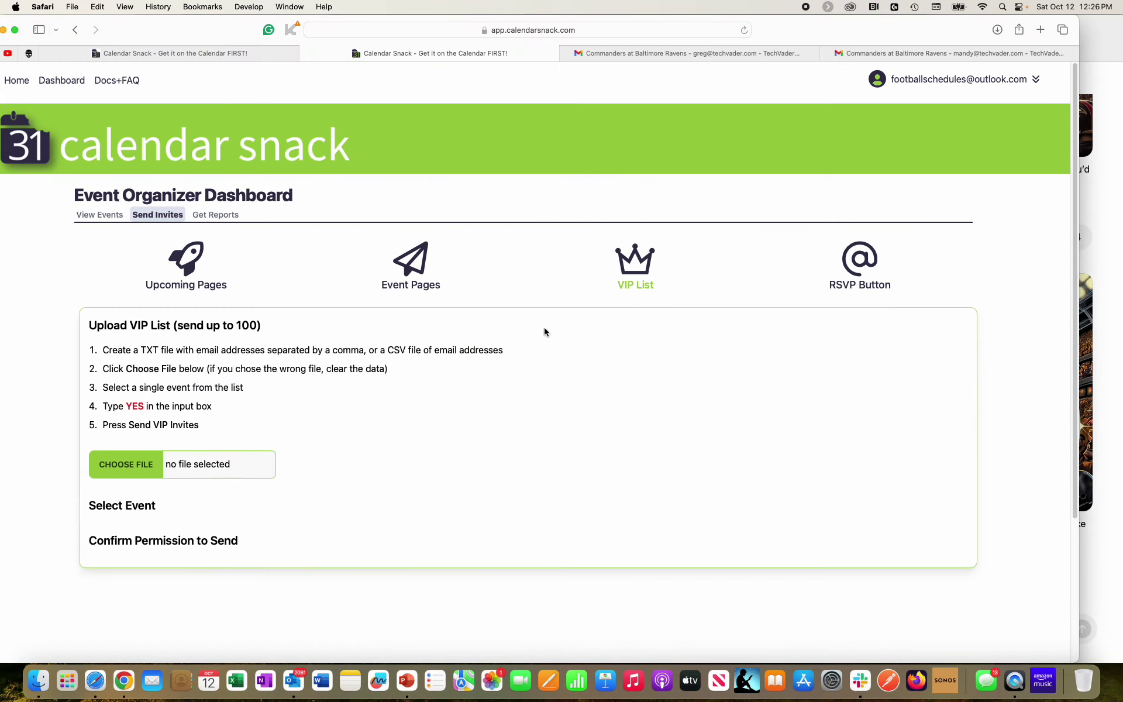
pyautogui.click(128, 464)
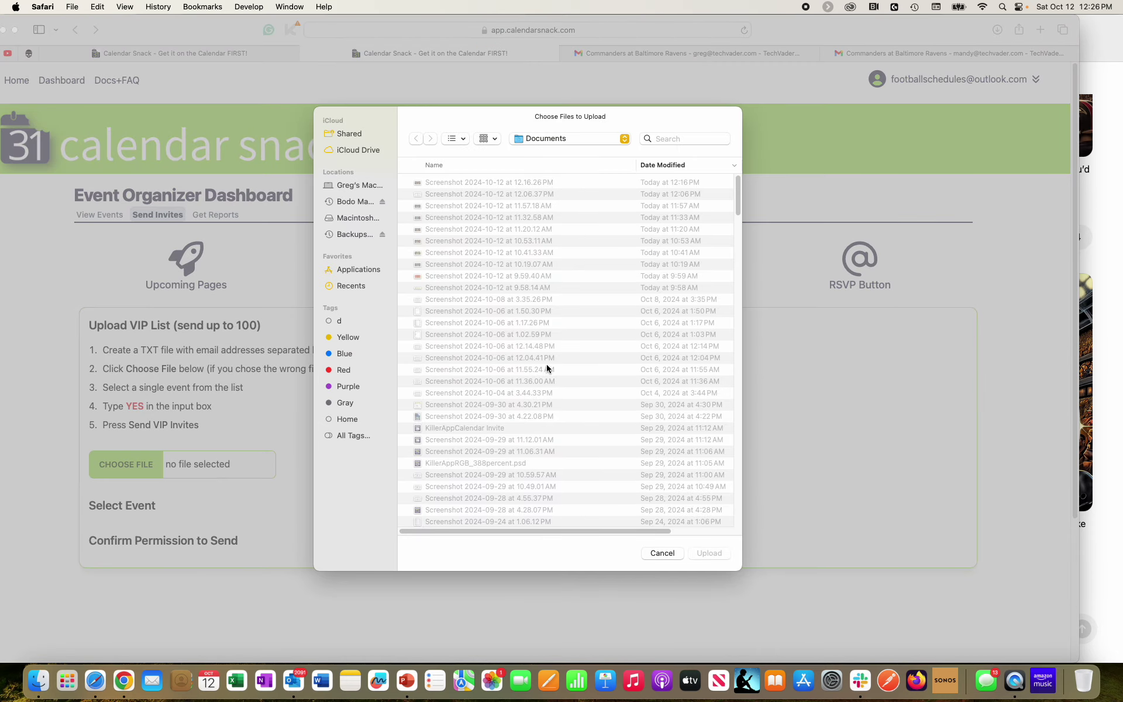
pyautogui.click(373, 151)
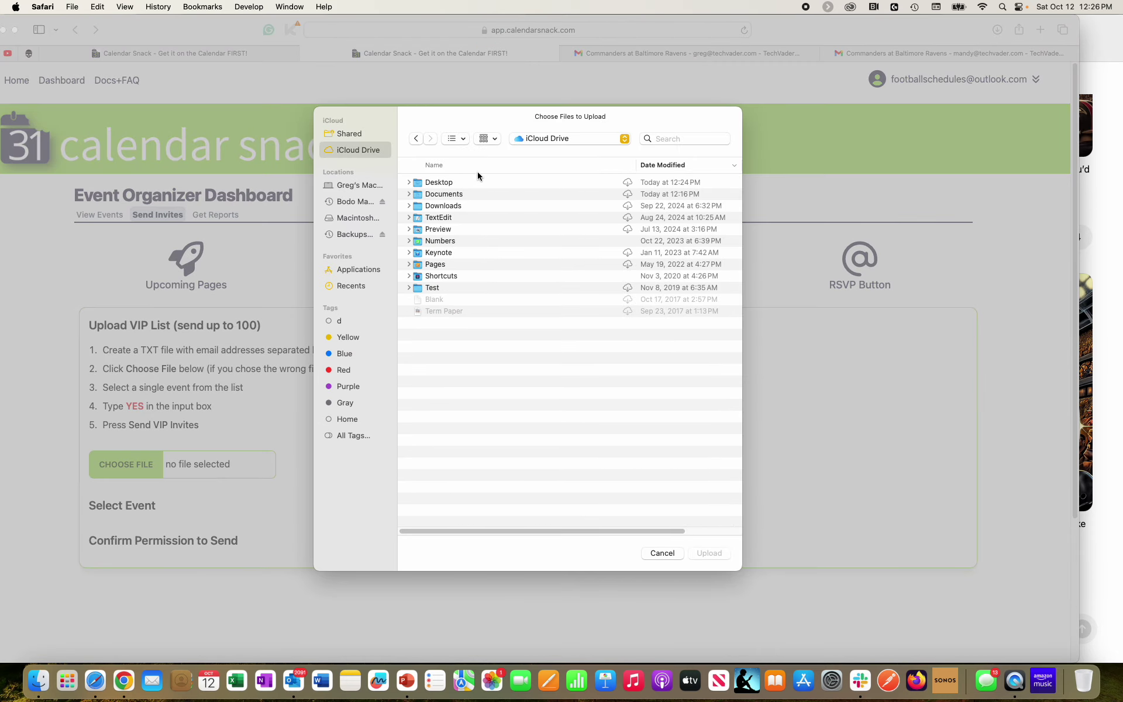
pyautogui.doubleClick(491, 183)
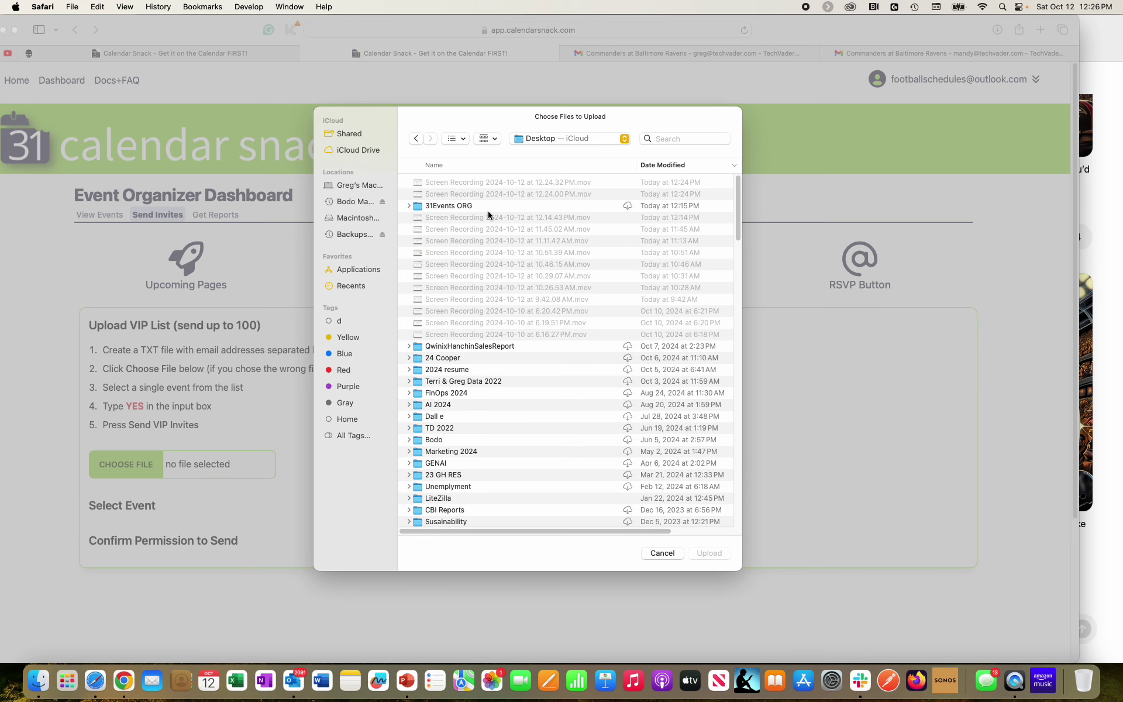
pyautogui.doubleClick(489, 205)
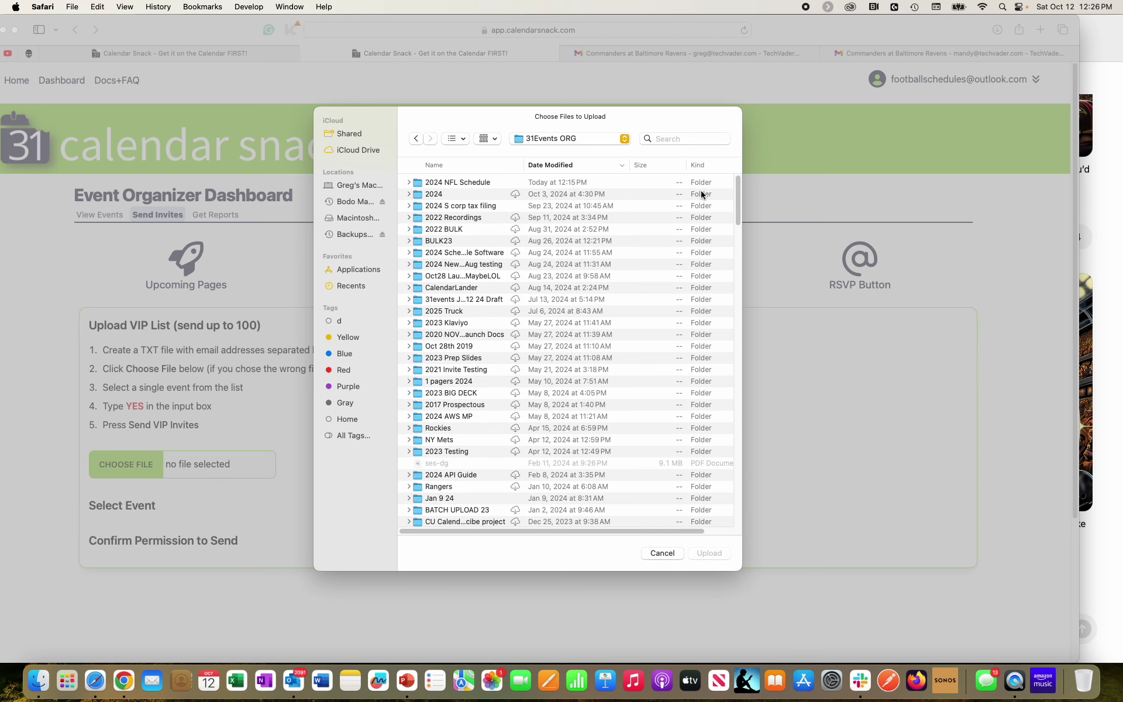
pyautogui.moveTo(738, 188); pyautogui.dragTo(738, 509)
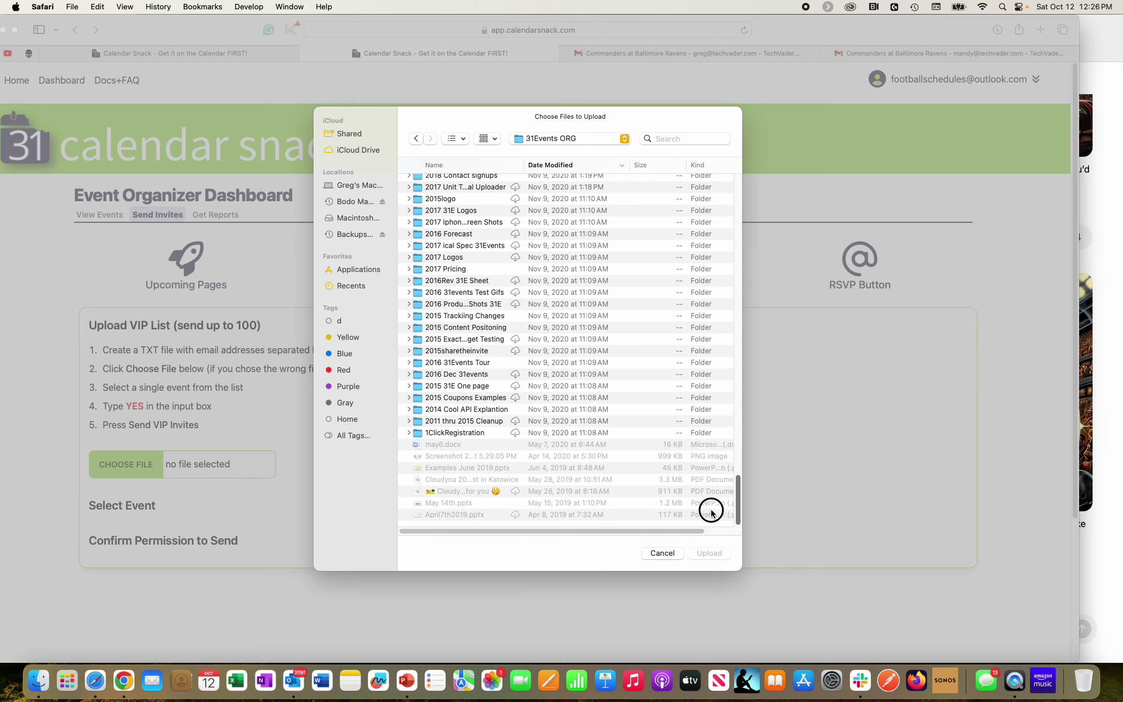
pyautogui.scroll(10, 562, 369)
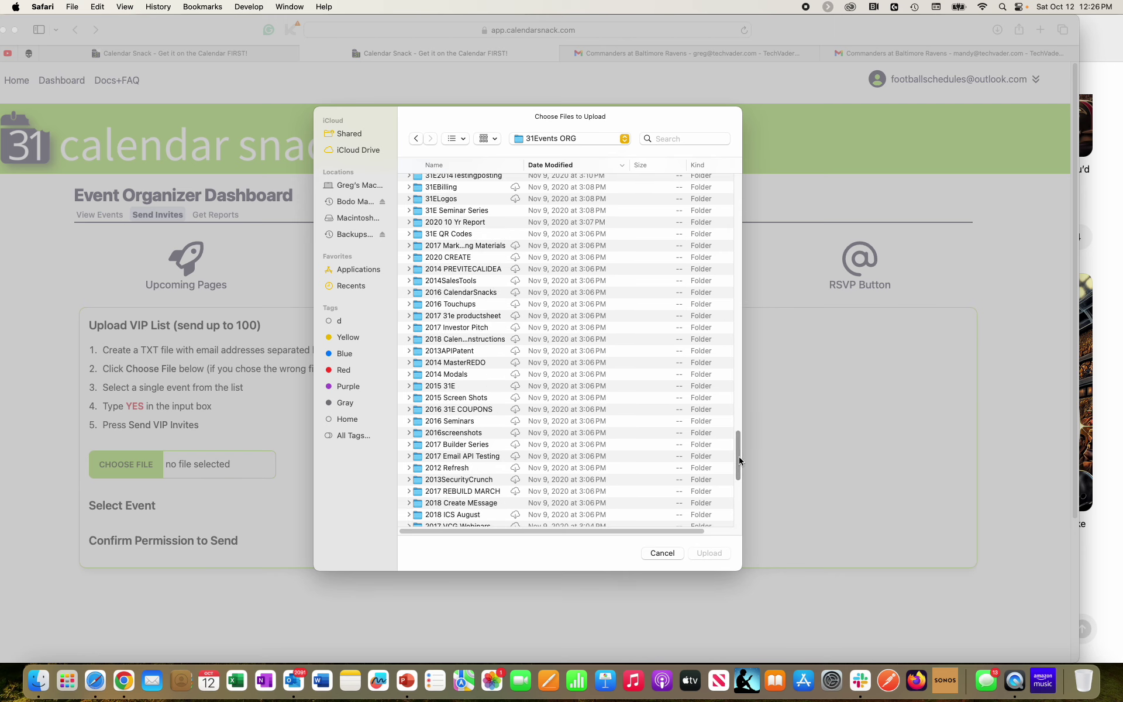
pyautogui.moveTo(739, 457); pyautogui.dragTo(740, 180)
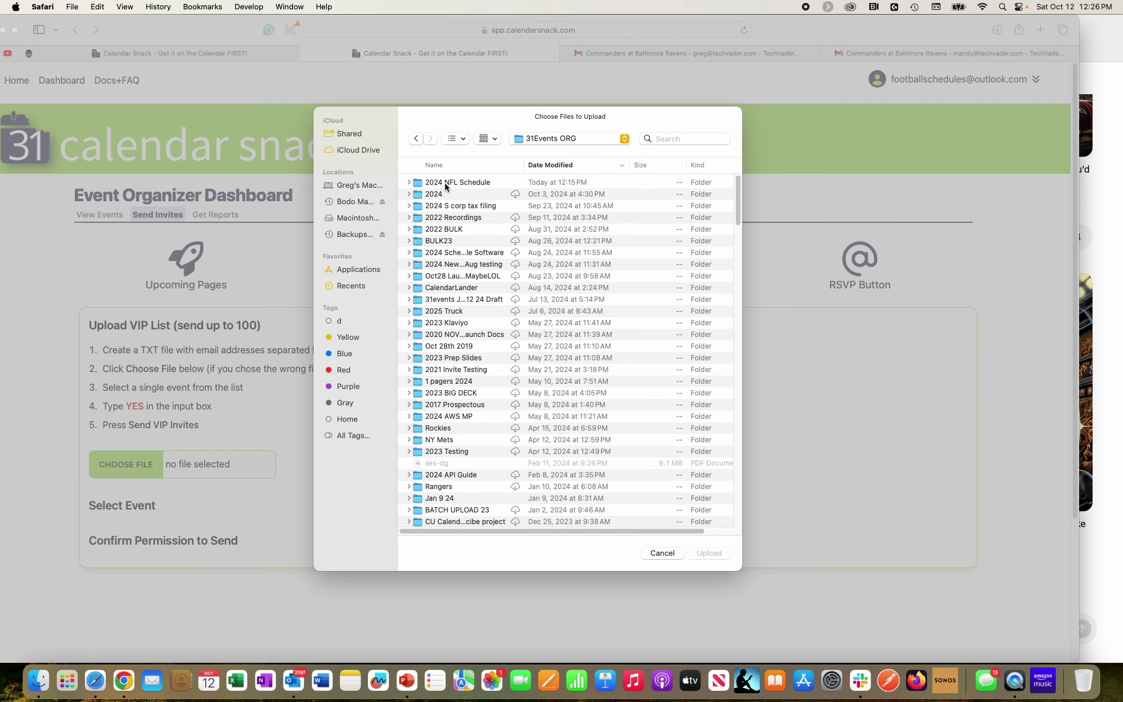
pyautogui.doubleClick(445, 182)
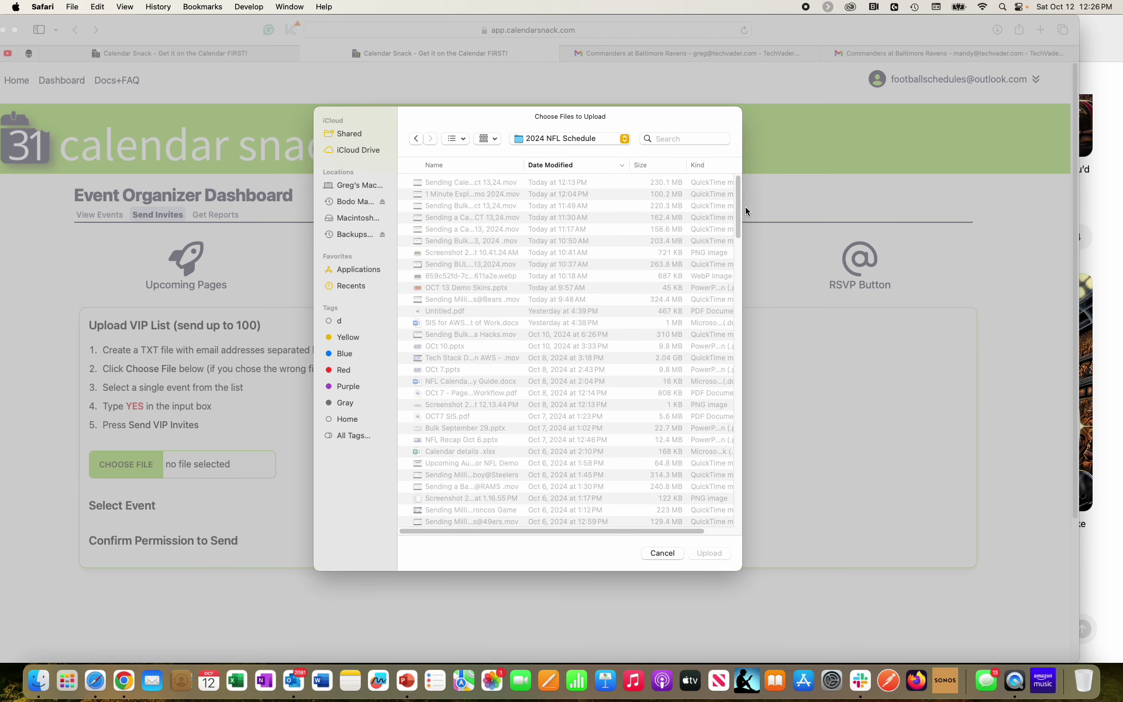
pyautogui.moveTo(737, 215); pyautogui.dragTo(739, 513)
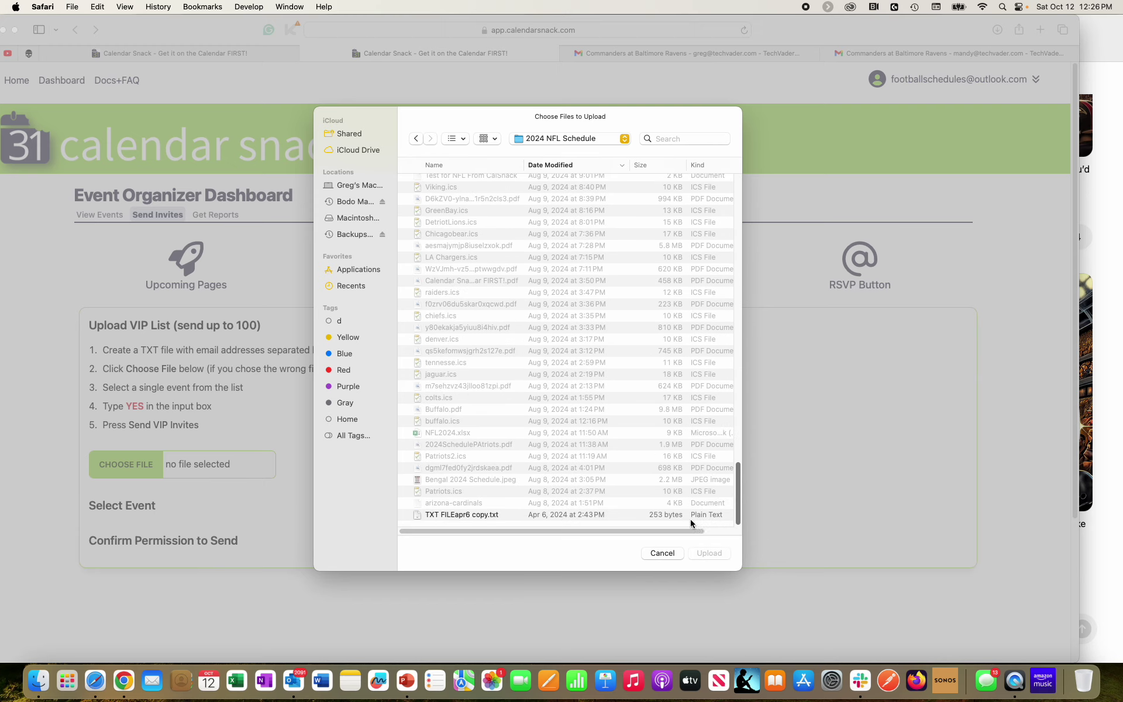
pyautogui.click(478, 517)
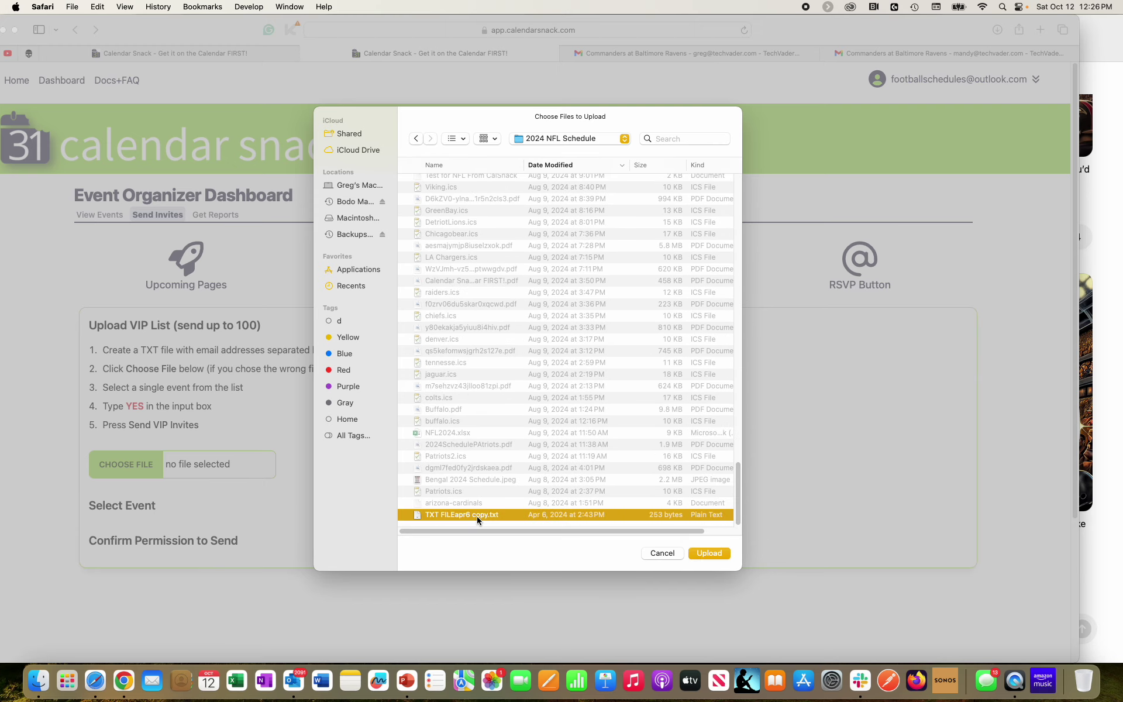
pyautogui.doubleClick(477, 516)
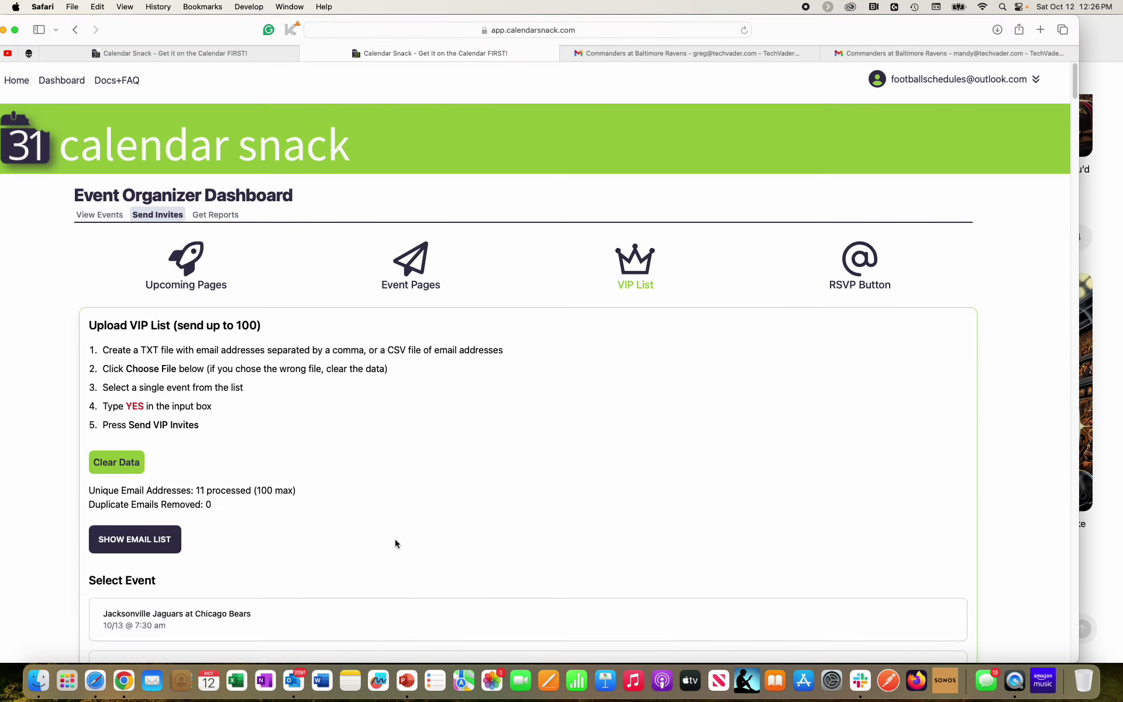
# Show and highlight the 11 uploaded addresses, then select the Steelers at Raiders event
pyautogui.click(135, 539)
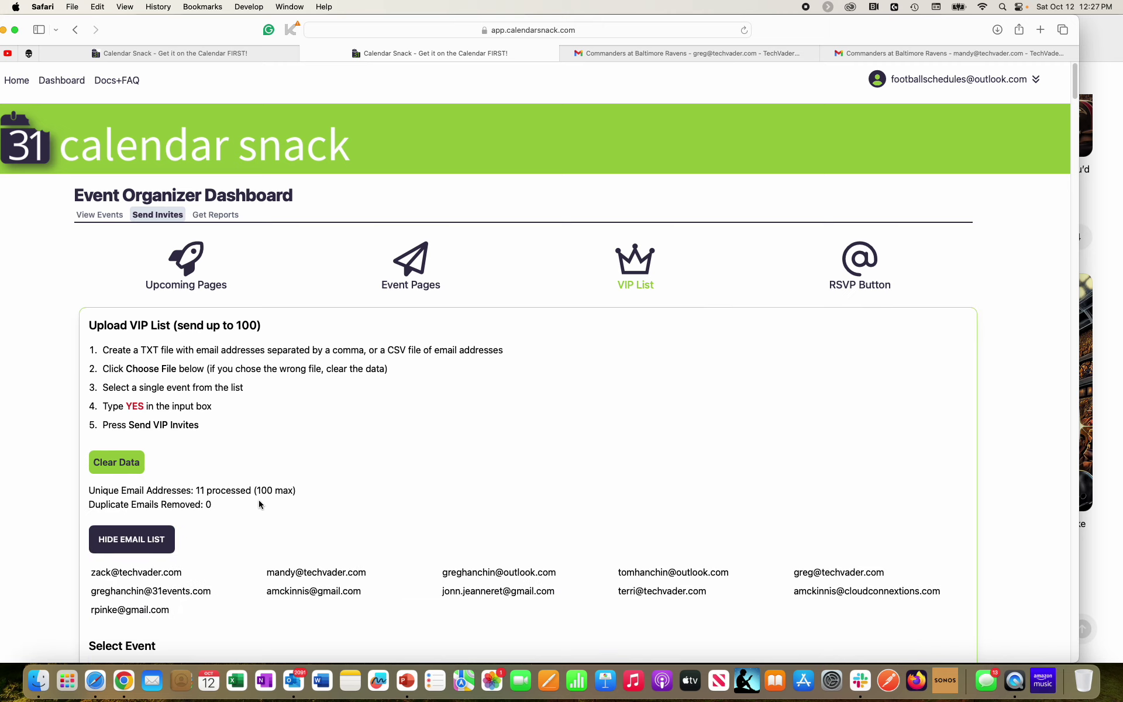
pyautogui.scroll(-3, 222, 517)
pyautogui.moveTo(218, 519); pyautogui.dragTo(84, 480)
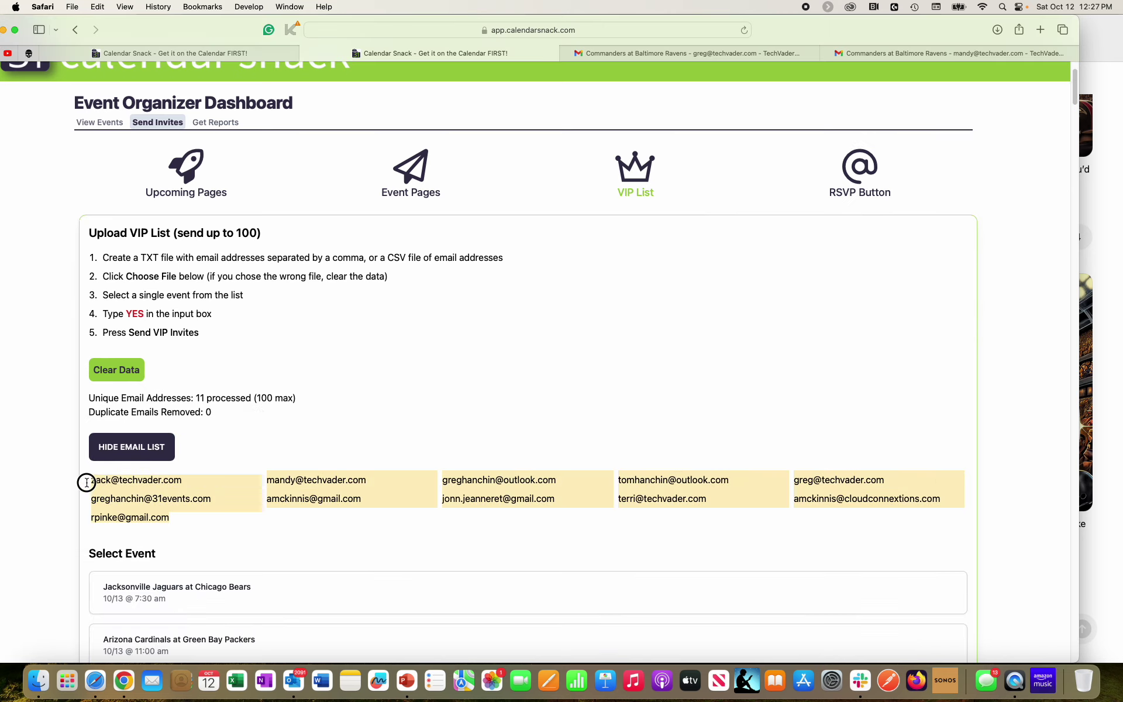
pyautogui.click(1097, 378)
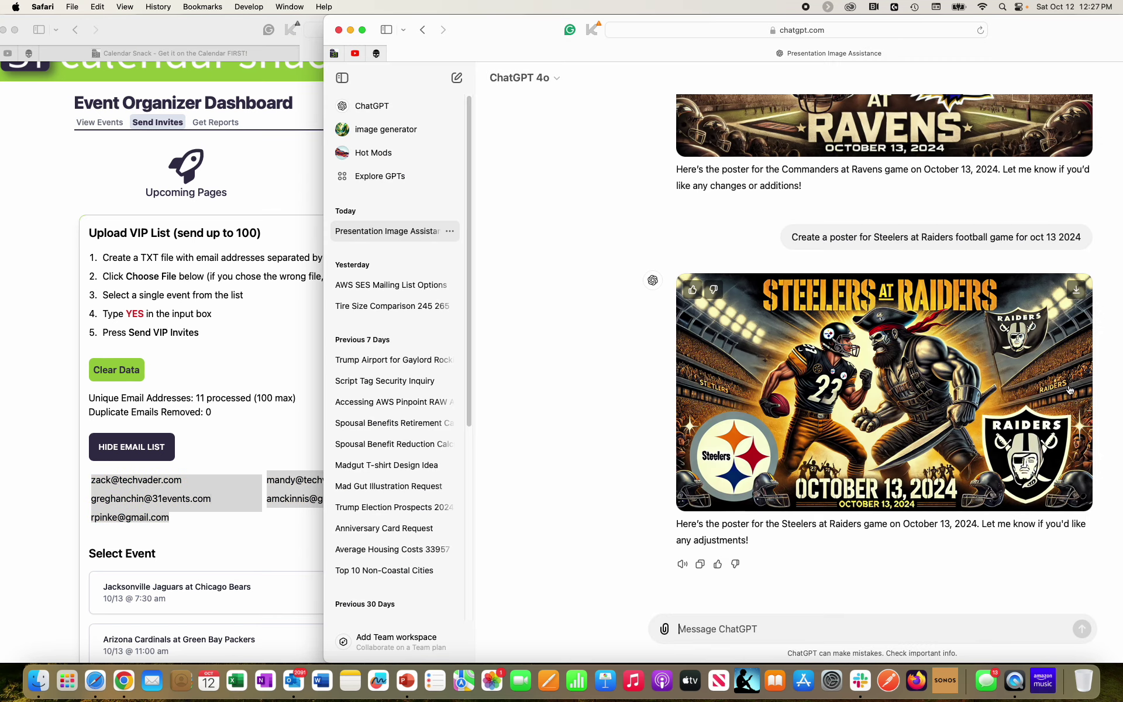
pyautogui.click(273, 410)
pyautogui.scroll(-10, 273, 415)
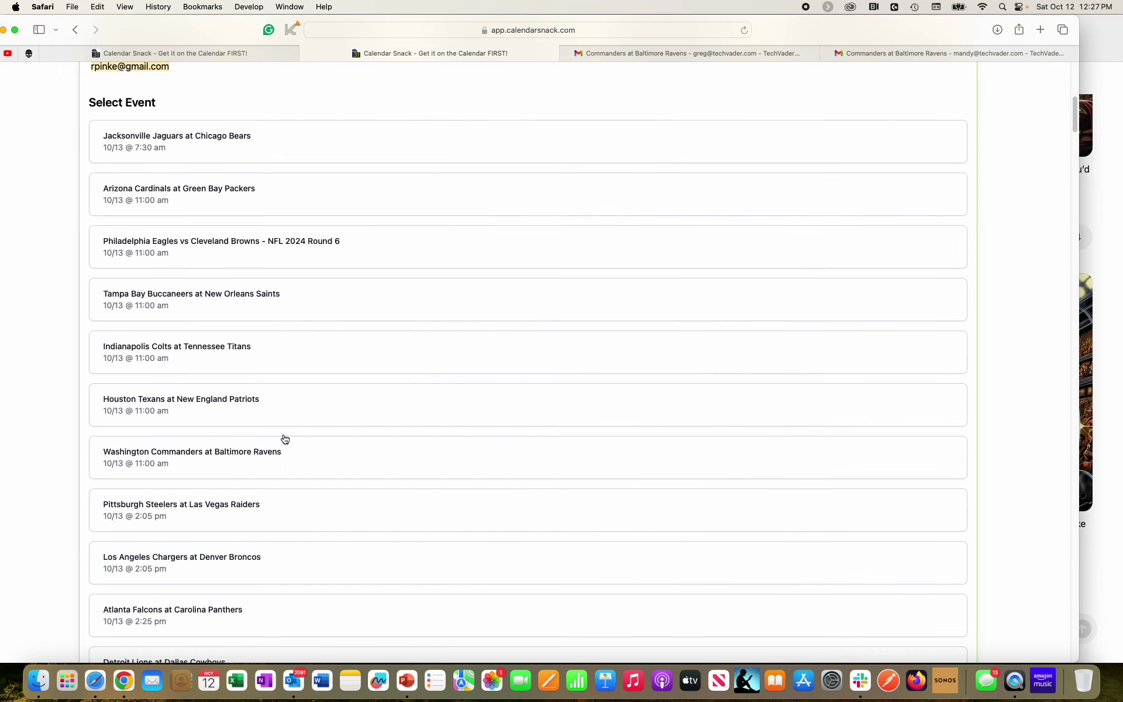
pyautogui.click(265, 472)
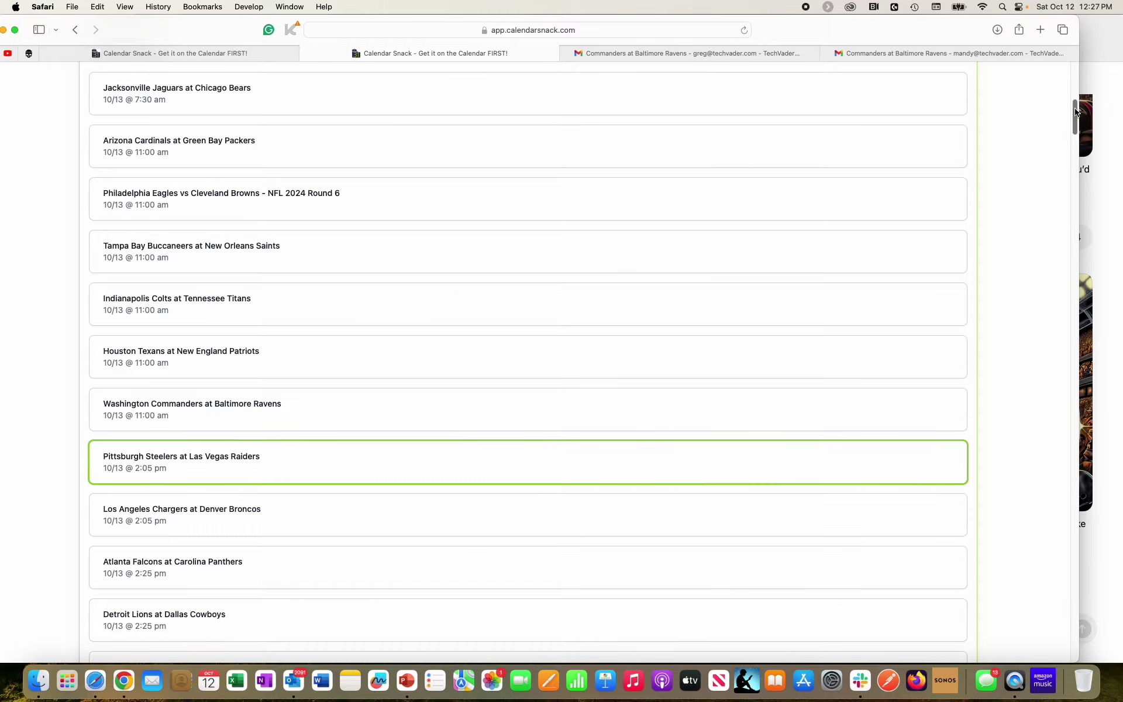
pyautogui.moveTo(1076, 117); pyautogui.dragTo(1075, 645)
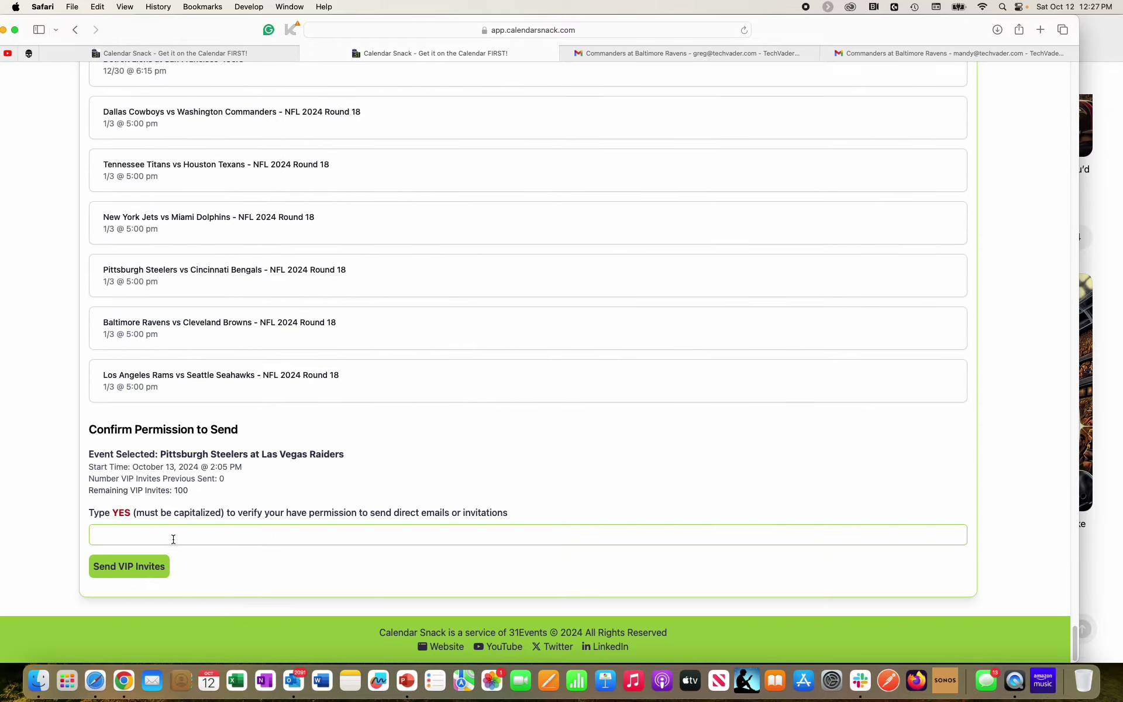
# Confirm permission with YES and send the Steelers at Raiders VIP invites
pyautogui.click(176, 535)
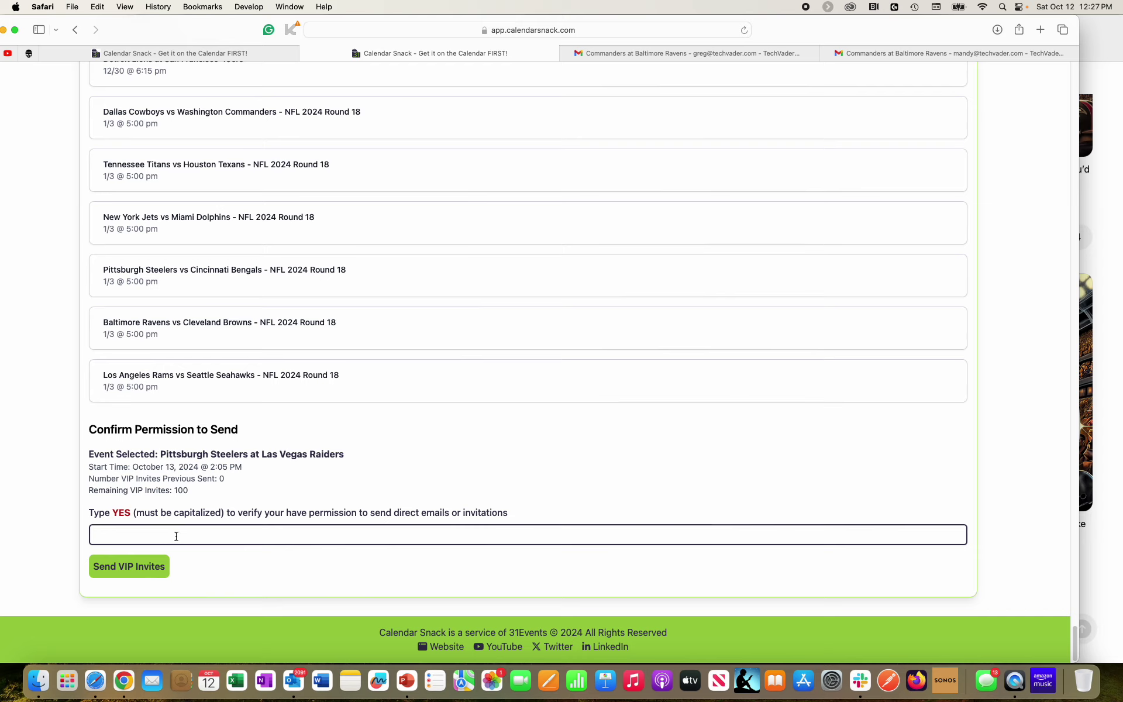
pyautogui.write('YES')
pyautogui.click(154, 569)
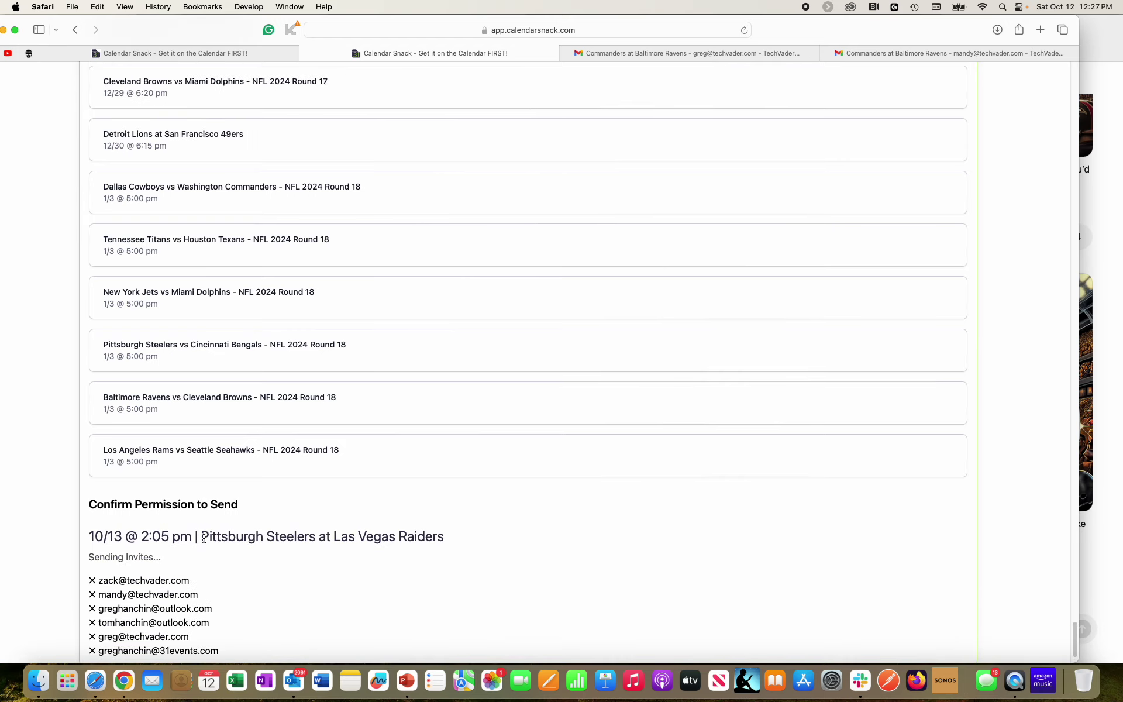
# Highlight the event title and the 'VIP Invites Sent: 11' count, then switch to PowerPoint
pyautogui.moveTo(202, 536); pyautogui.dragTo(471, 540)
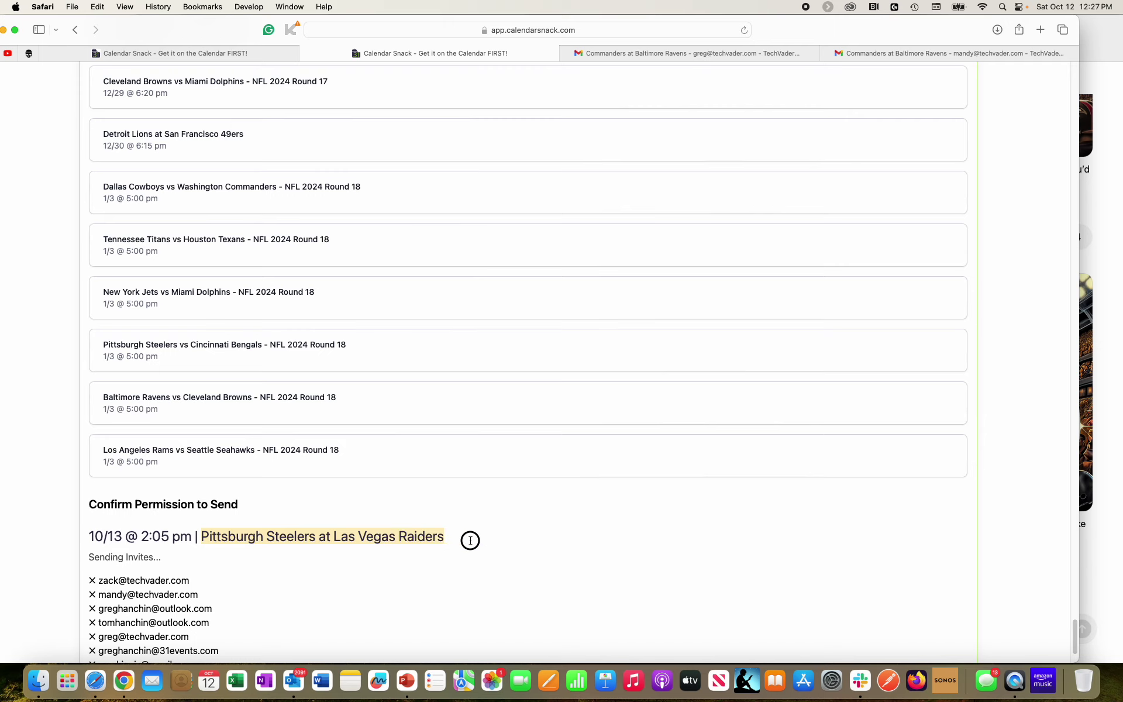
pyautogui.scroll(-3, 282, 543)
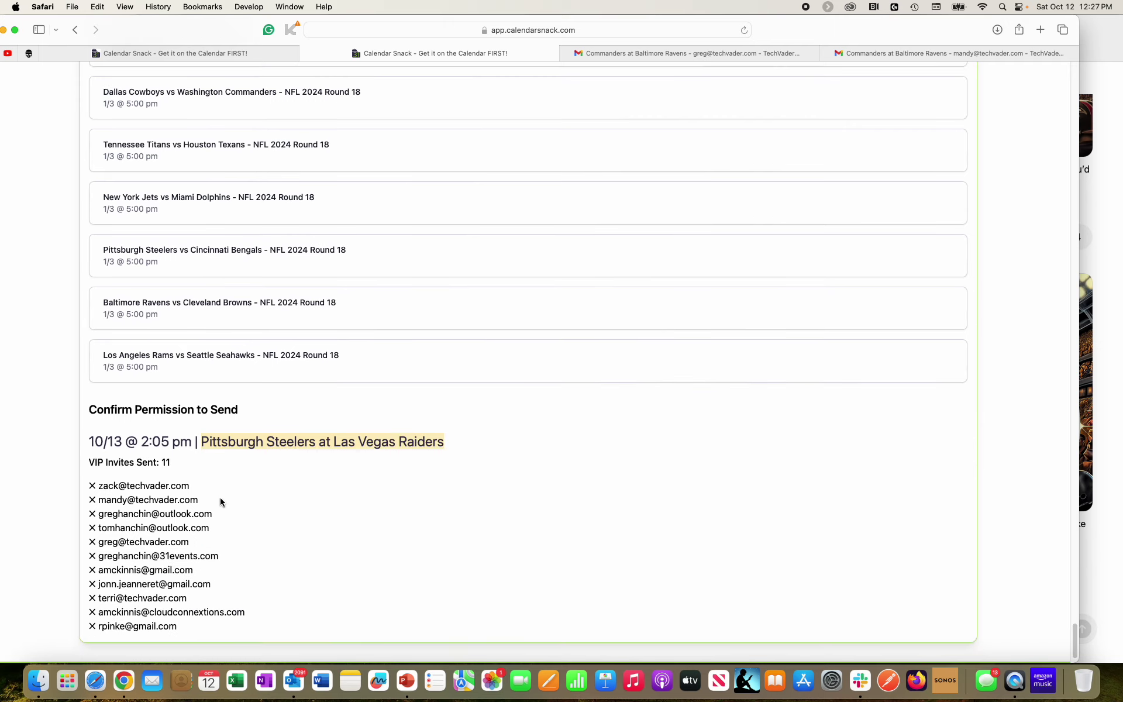
pyautogui.moveTo(205, 463); pyautogui.dragTo(89, 462)
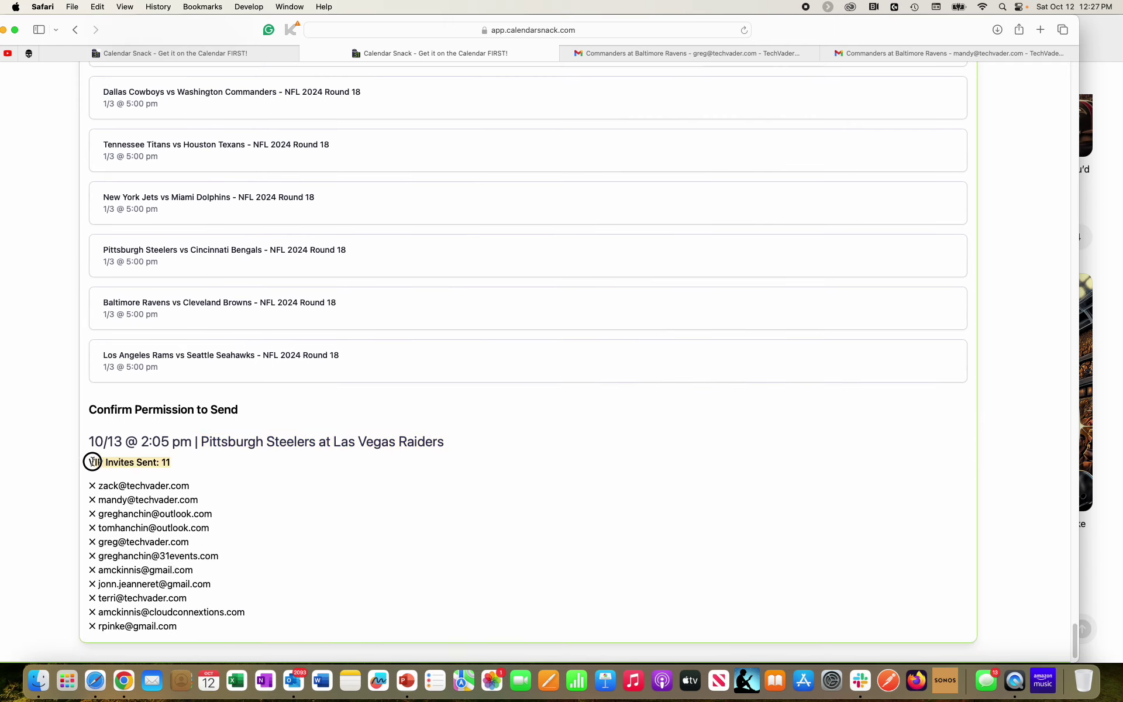
pyautogui.click(406, 681)
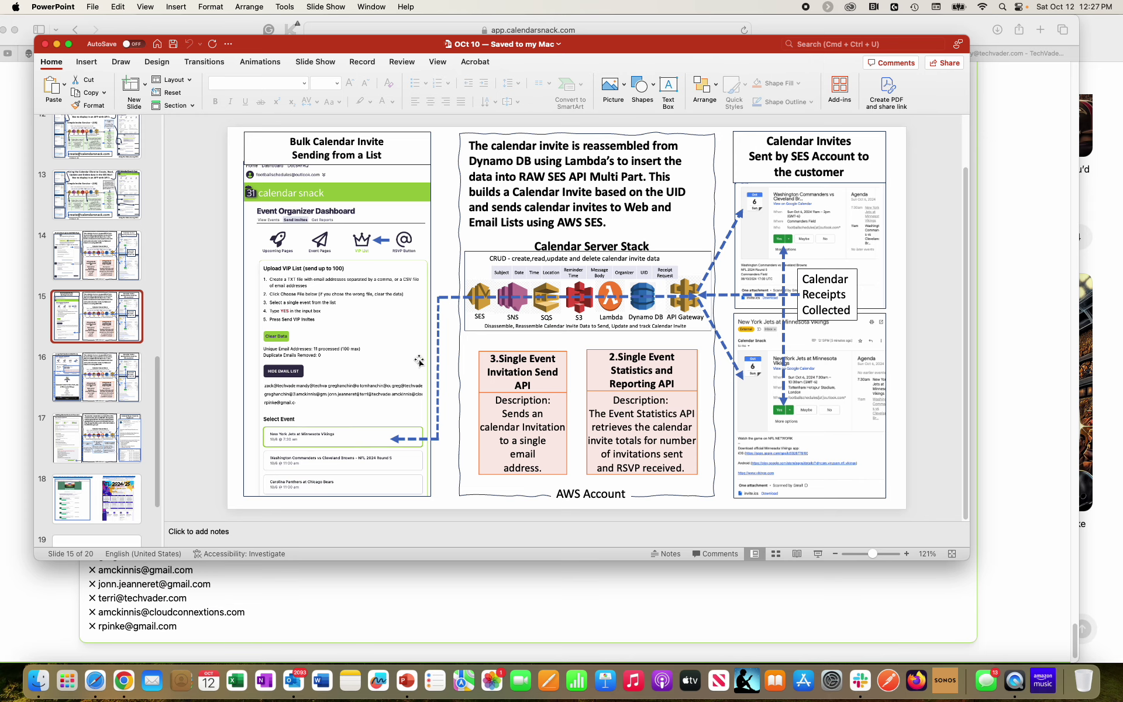
# Exit the slide 15 slideshow and return to the Gmail tab in the browser
pyautogui.click(372, 583)
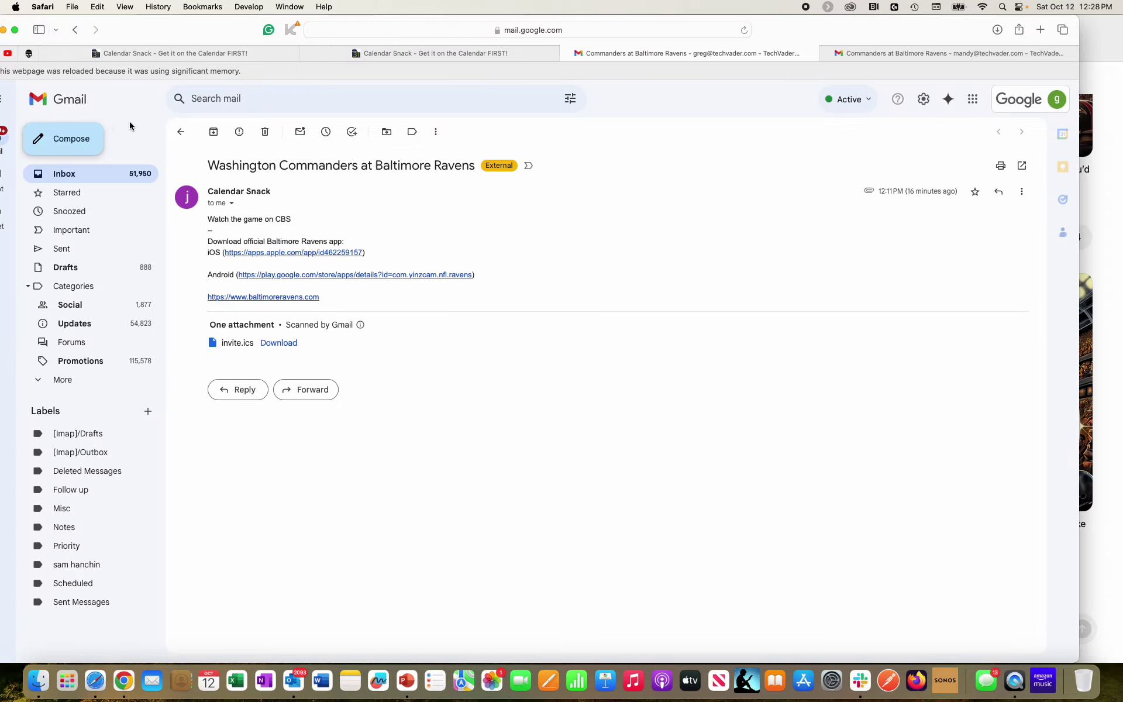
# Open the Steelers at Raiders invite email from the inbox and RSVP Yes
pyautogui.click(181, 132)
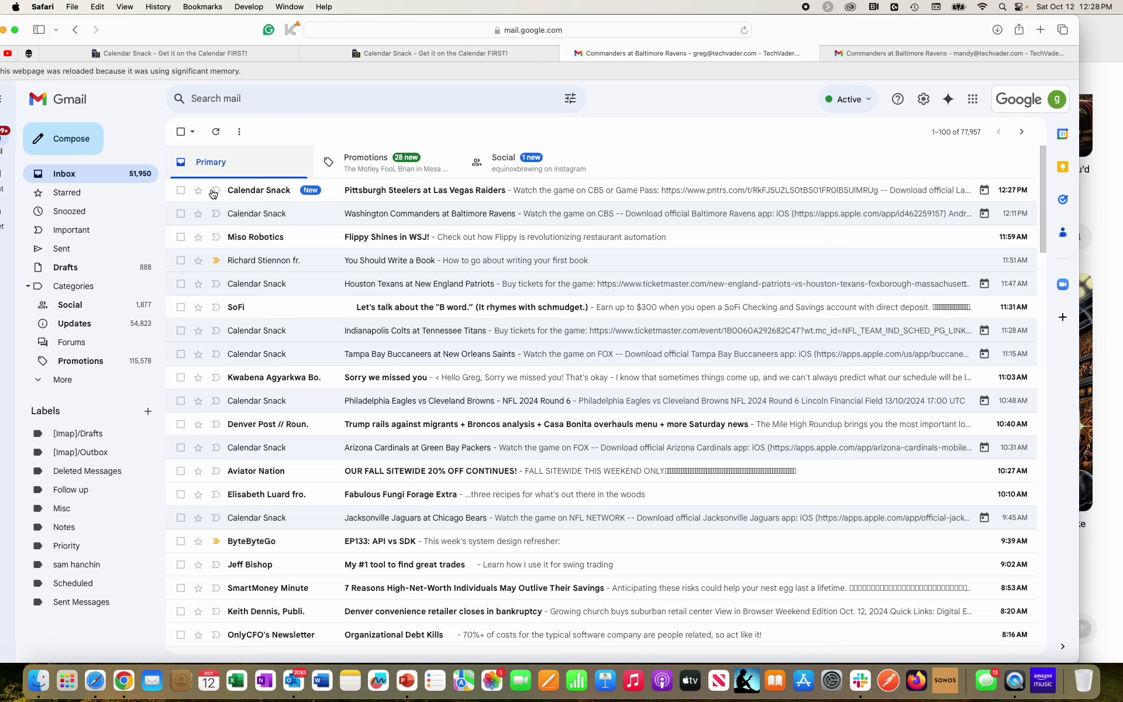
pyautogui.click(355, 193)
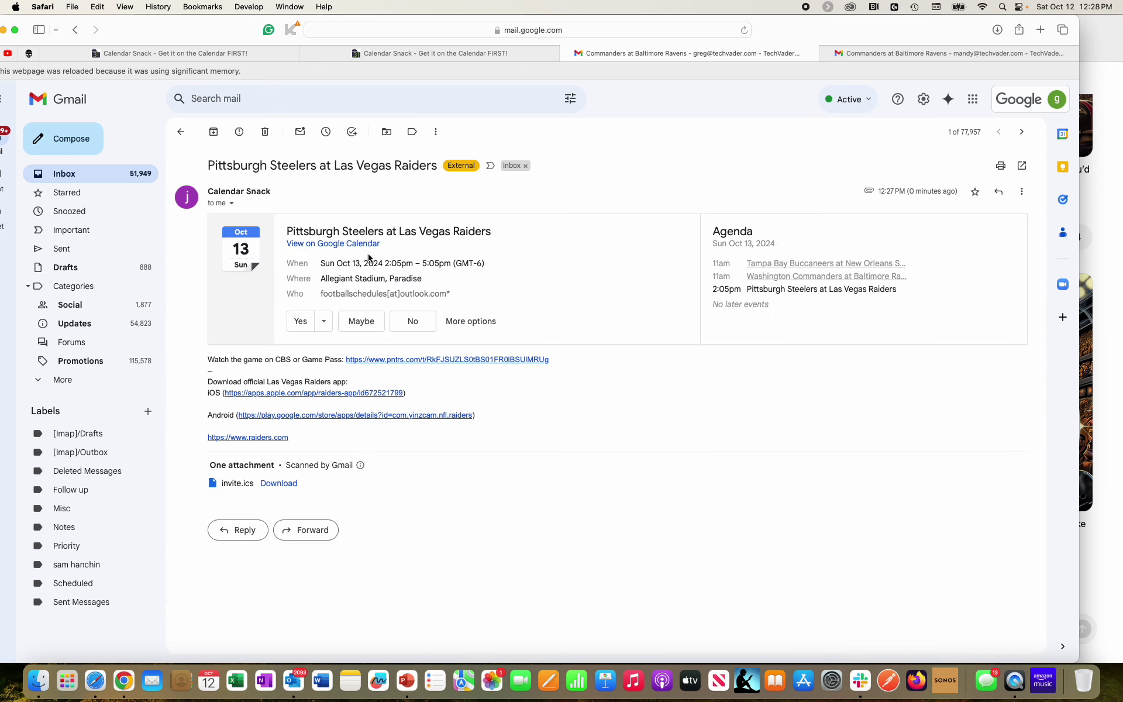
pyautogui.click(1057, 99)
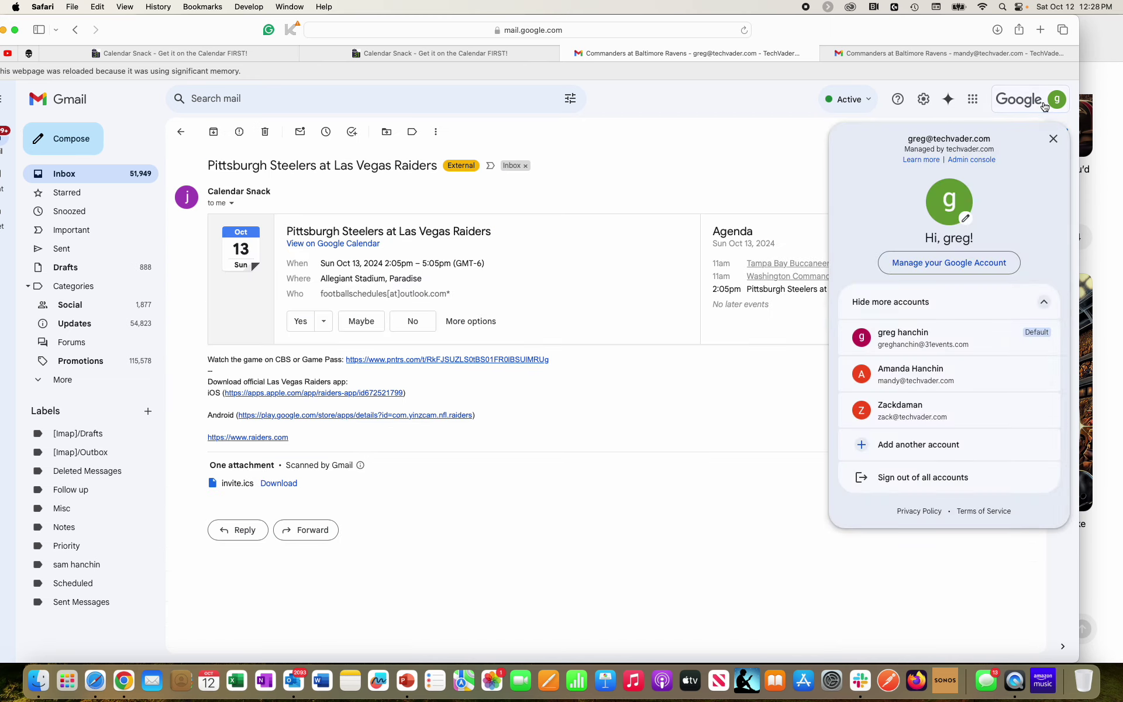
pyautogui.click(763, 155)
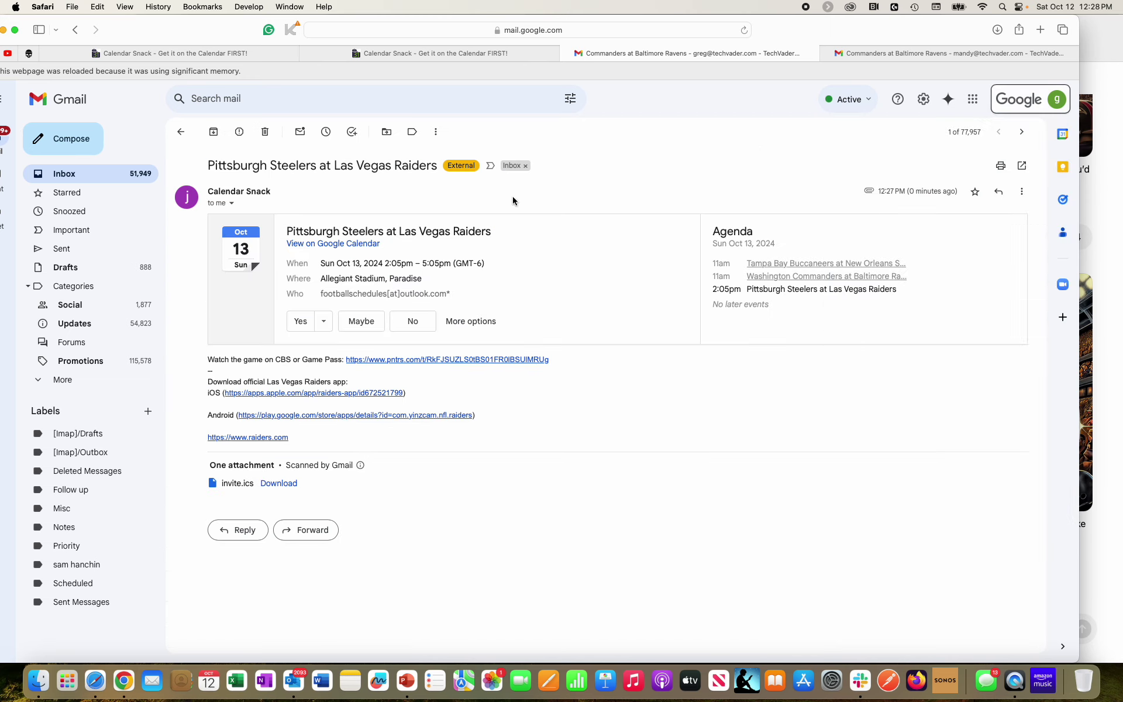
pyautogui.click(300, 320)
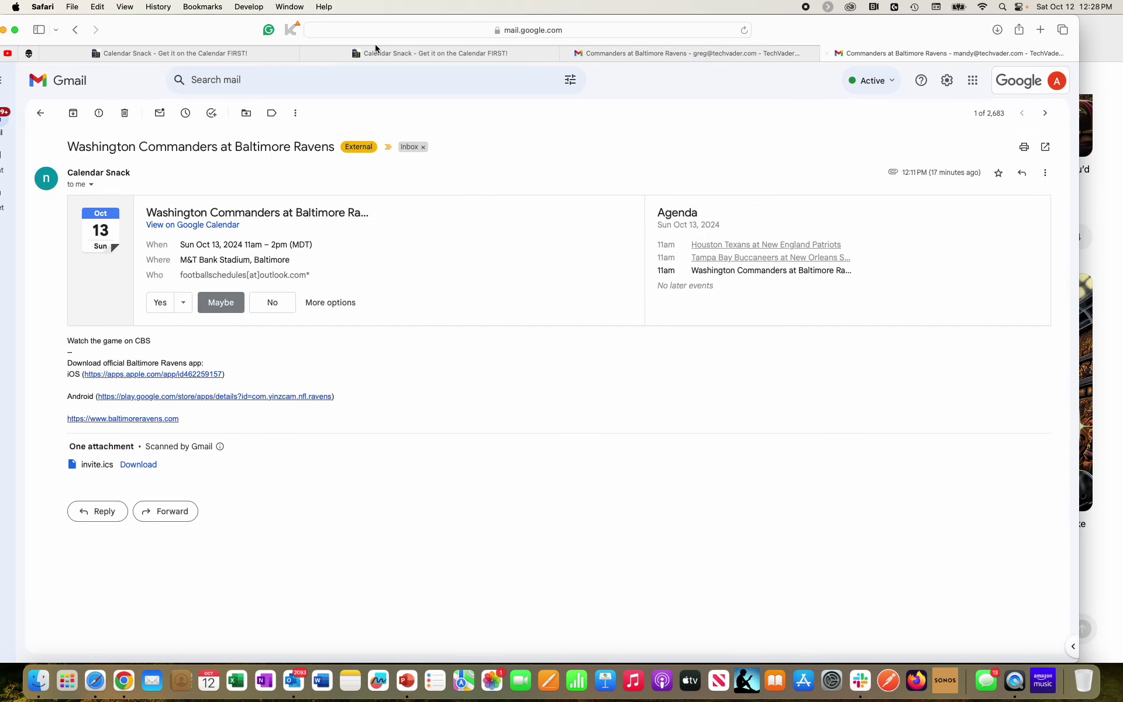
# Answer Maybe to the Pittsburgh Steelers at Las Vegas Raiders invite in the second Gmail inbox
pyautogui.click(75, 30)
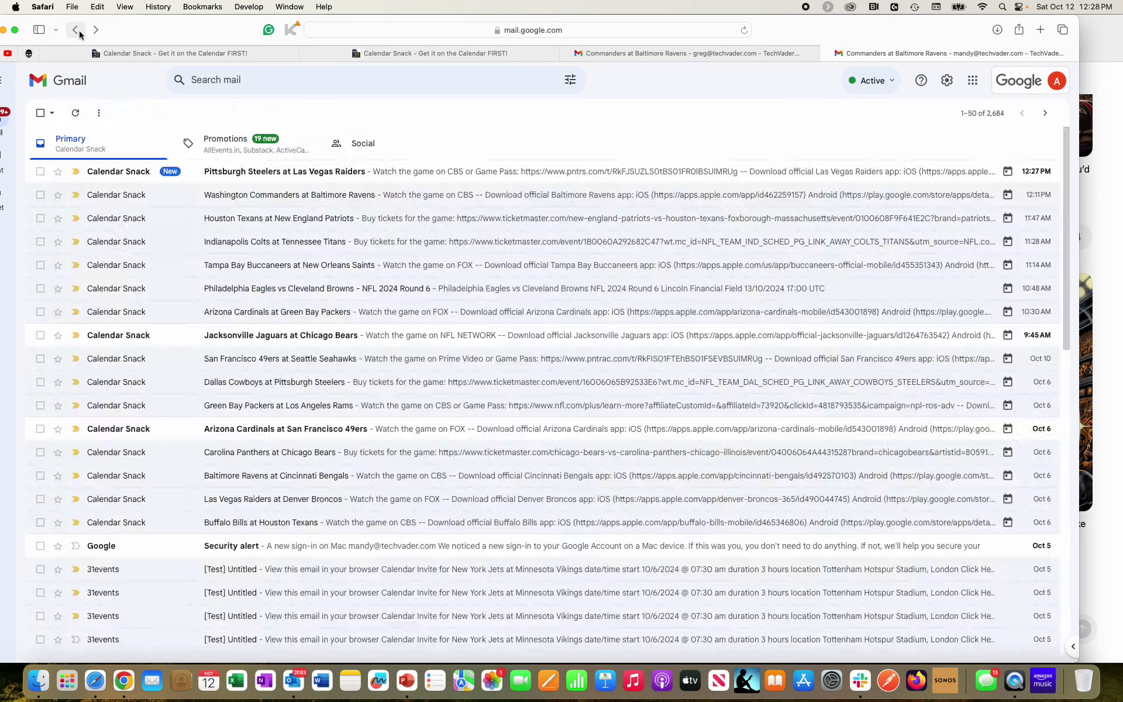
pyautogui.click(308, 170)
pyautogui.click(221, 301)
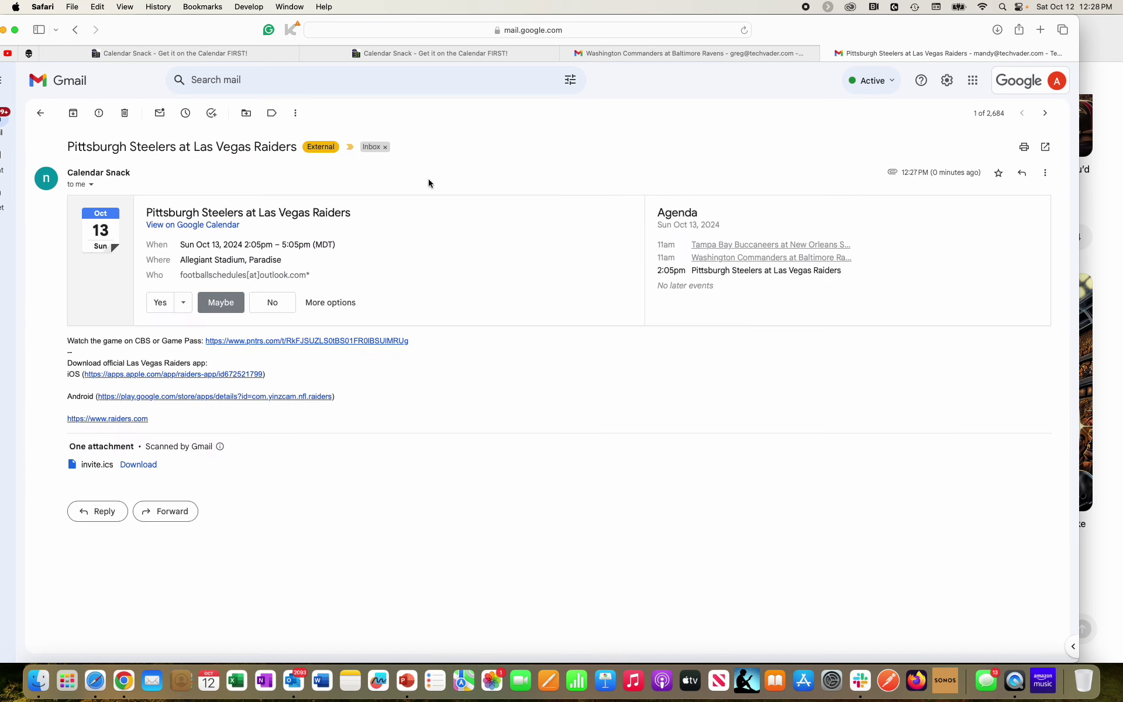
pyautogui.click(384, 52)
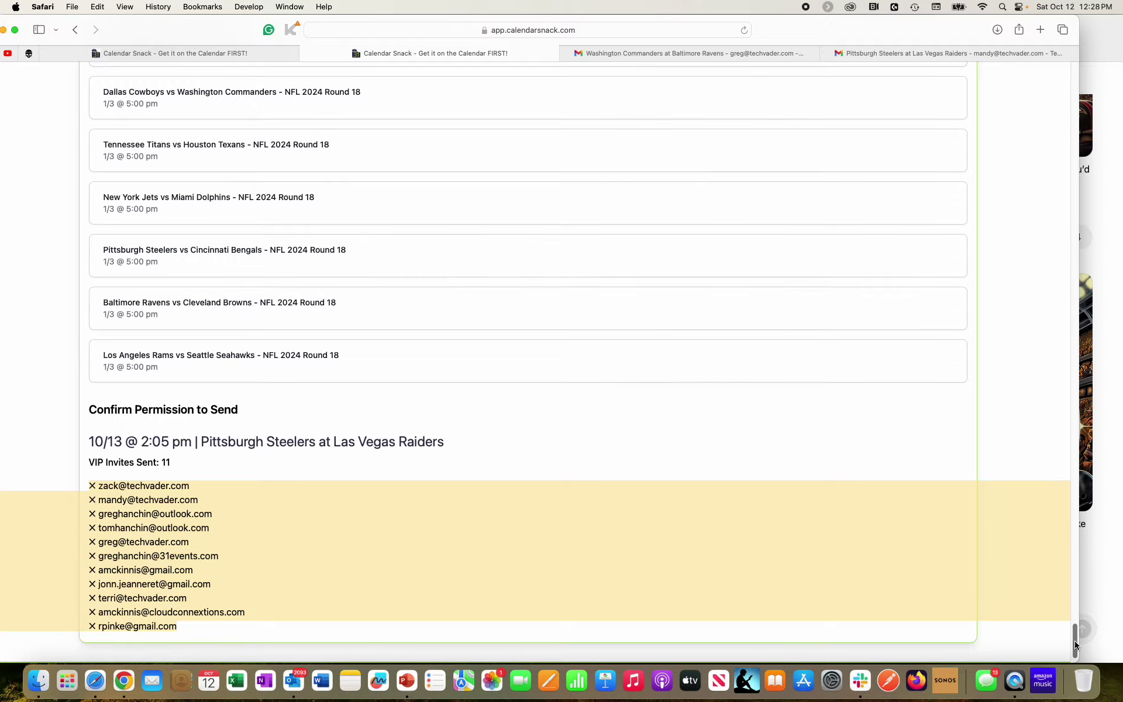
pyautogui.moveTo(1076, 647); pyautogui.dragTo(1076, 70)
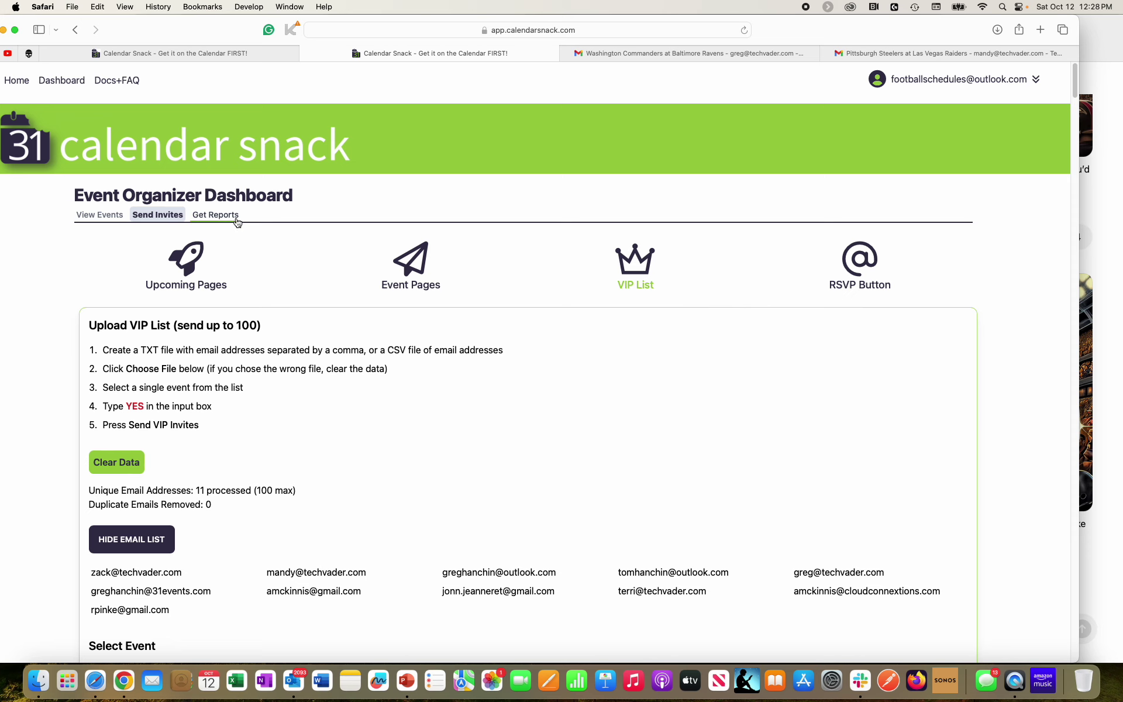
# Open the reports dashboard, show the October 13 events, and start searching for the Raiders game
pyautogui.click(215, 215)
pyautogui.scroll(-5, 762, 311)
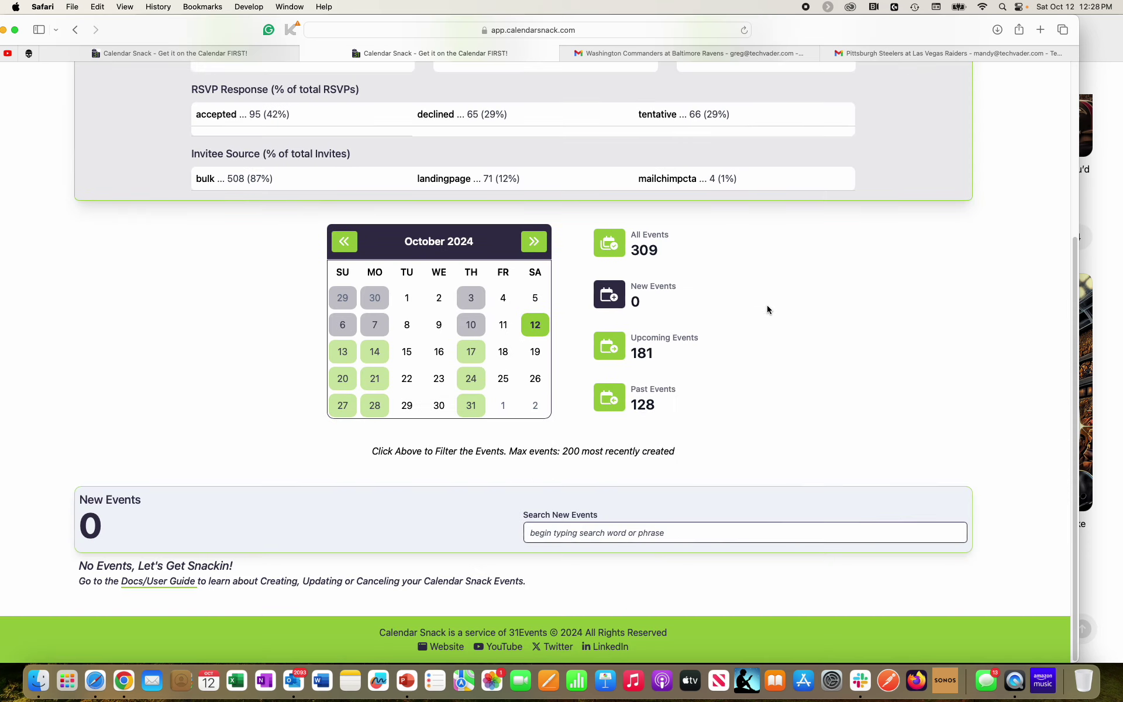
pyautogui.click(349, 355)
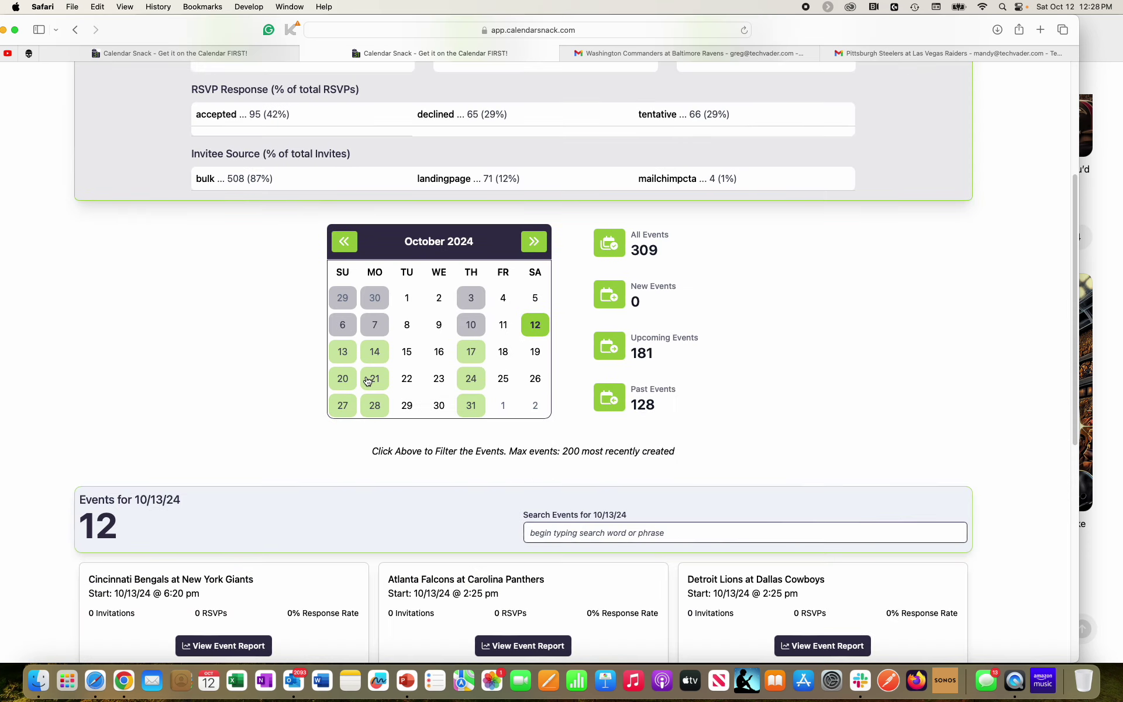
pyautogui.scroll(-3, 360, 368)
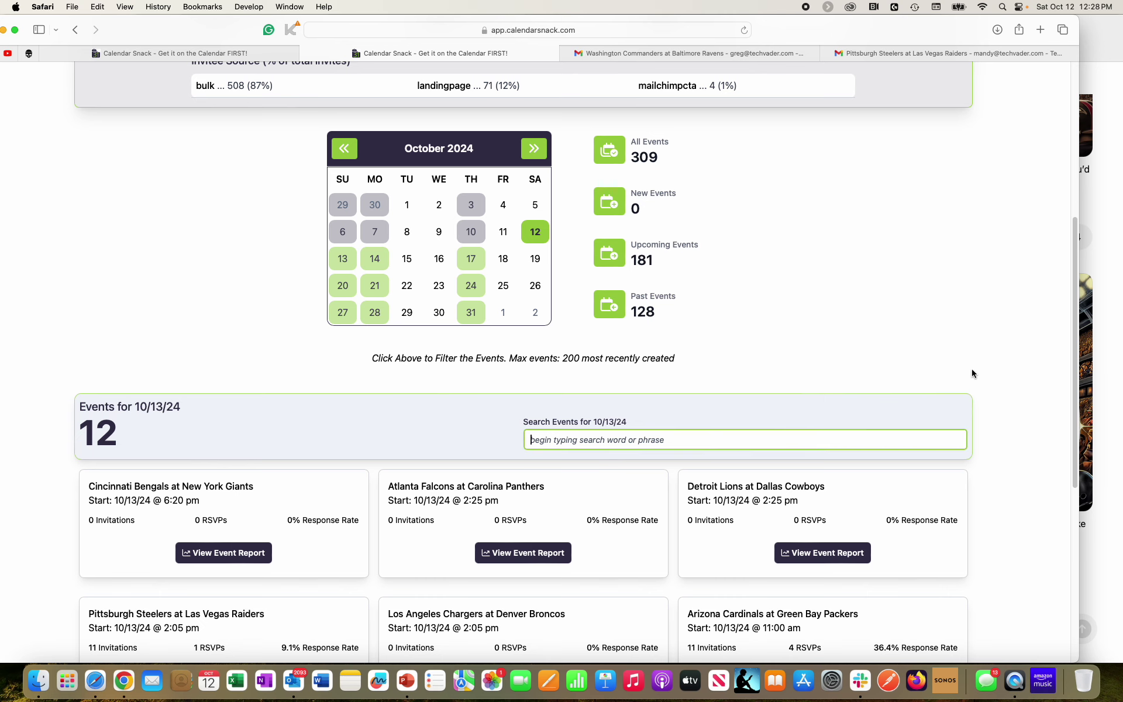
pyautogui.click(1105, 325)
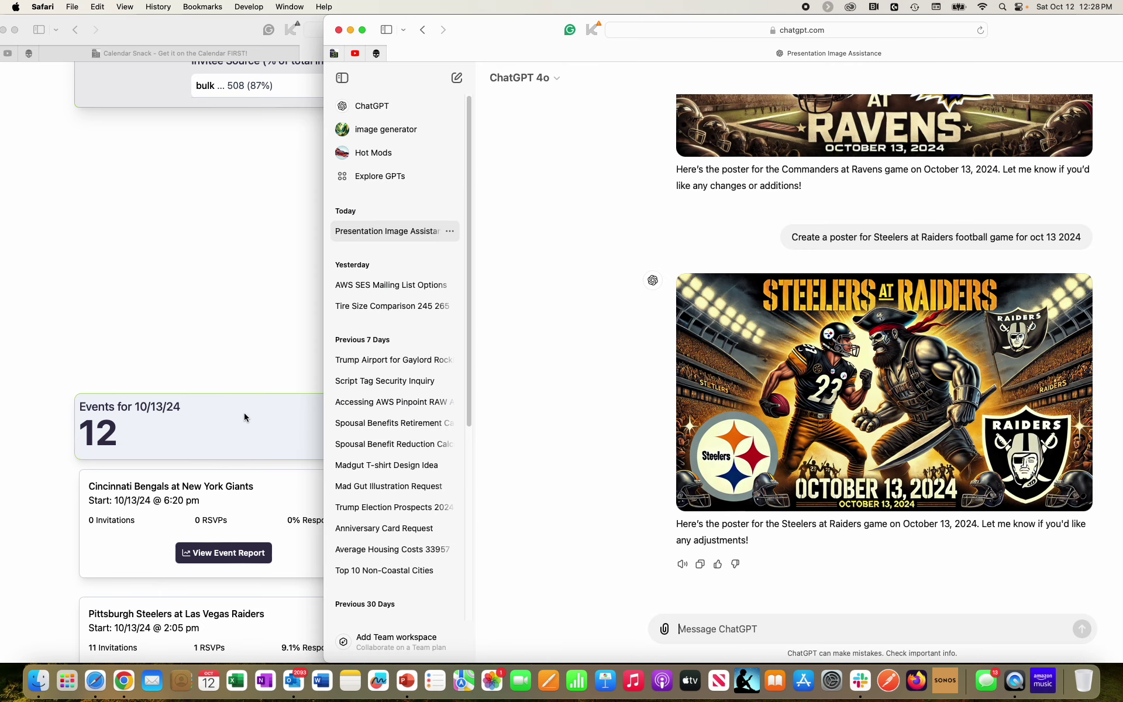
pyautogui.click(269, 375)
pyautogui.click(633, 439)
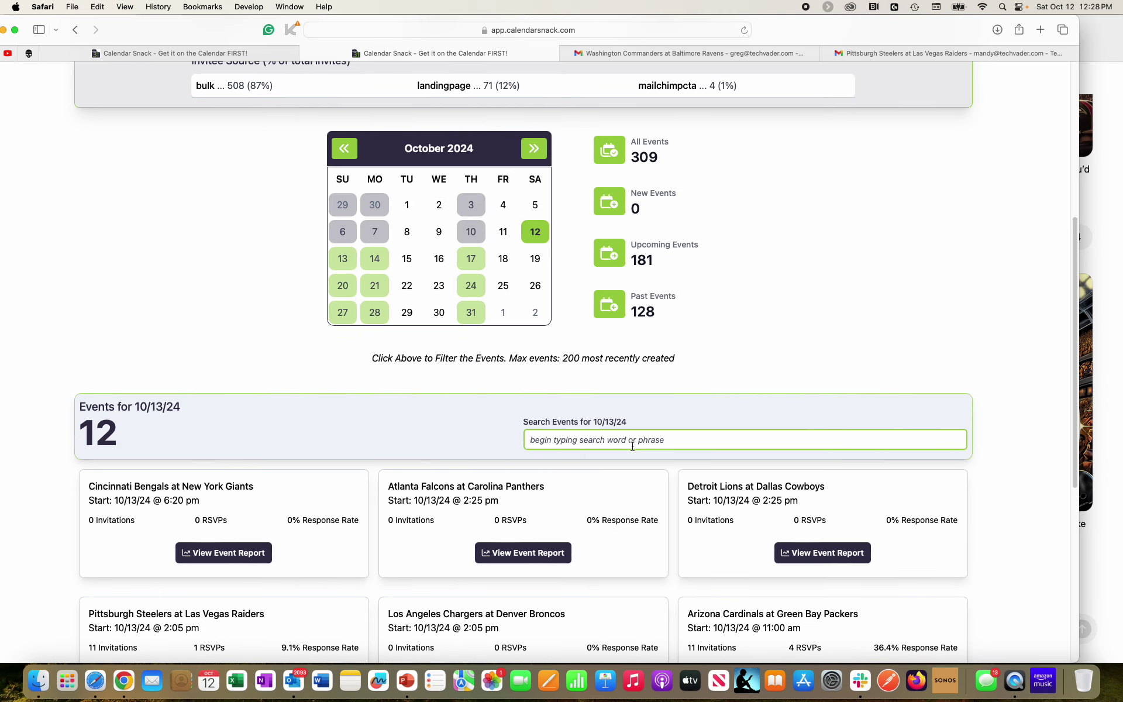
pyautogui.write('raider')
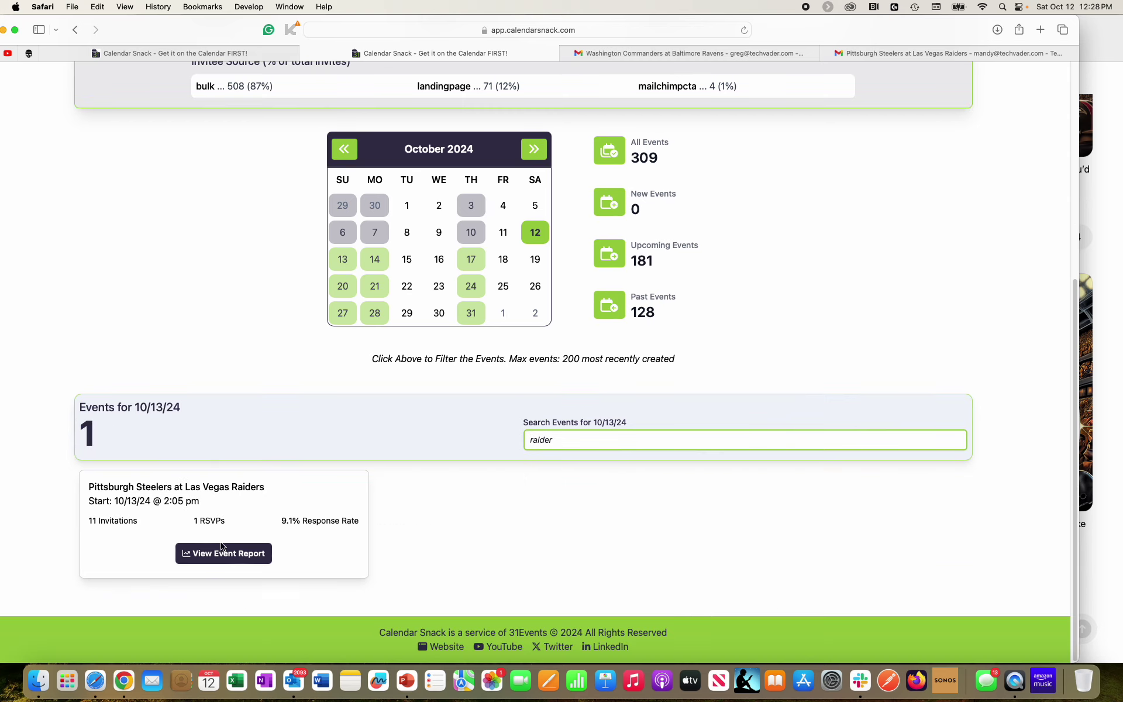
# Open the Steelers at Raiders report, highlight 11 invites and 2 RSVPs, and email the invitee list
pyautogui.click(223, 553)
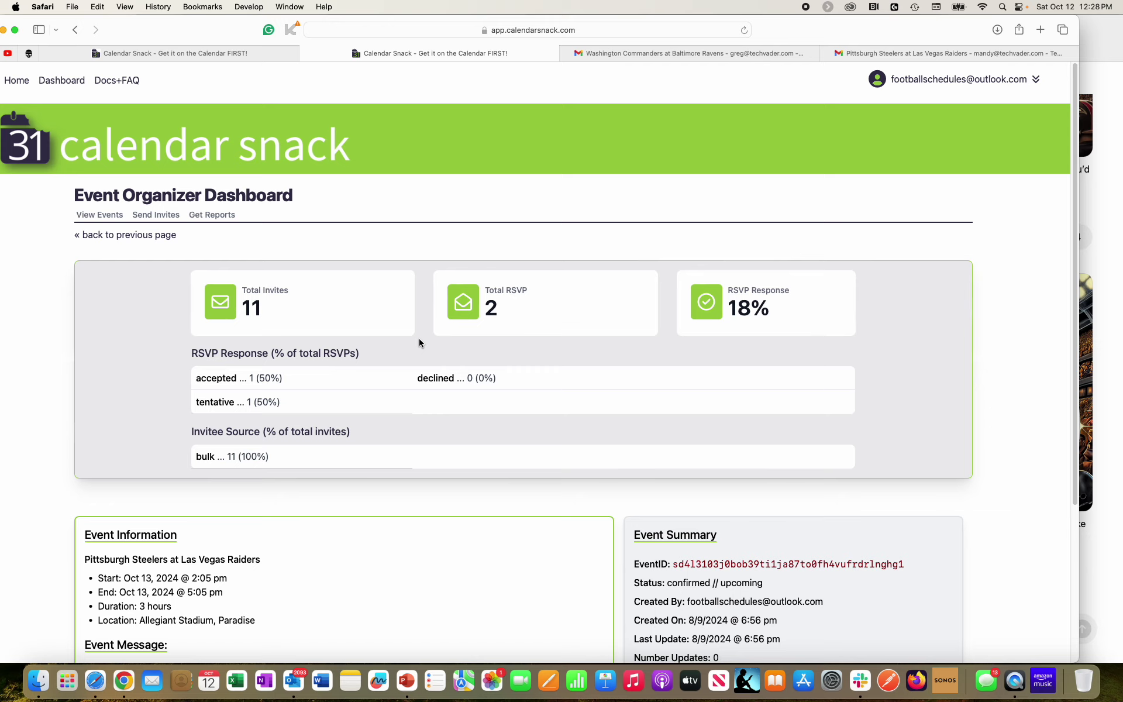
pyautogui.moveTo(317, 308); pyautogui.dragTo(128, 289)
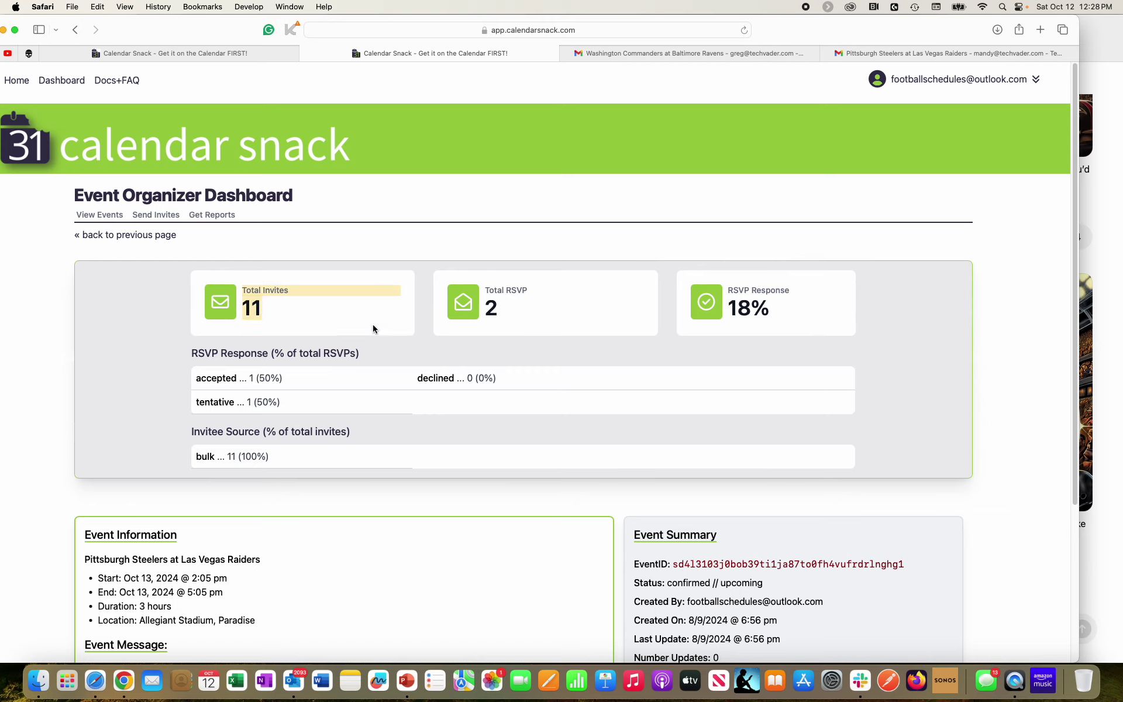
pyautogui.doubleClick(491, 306)
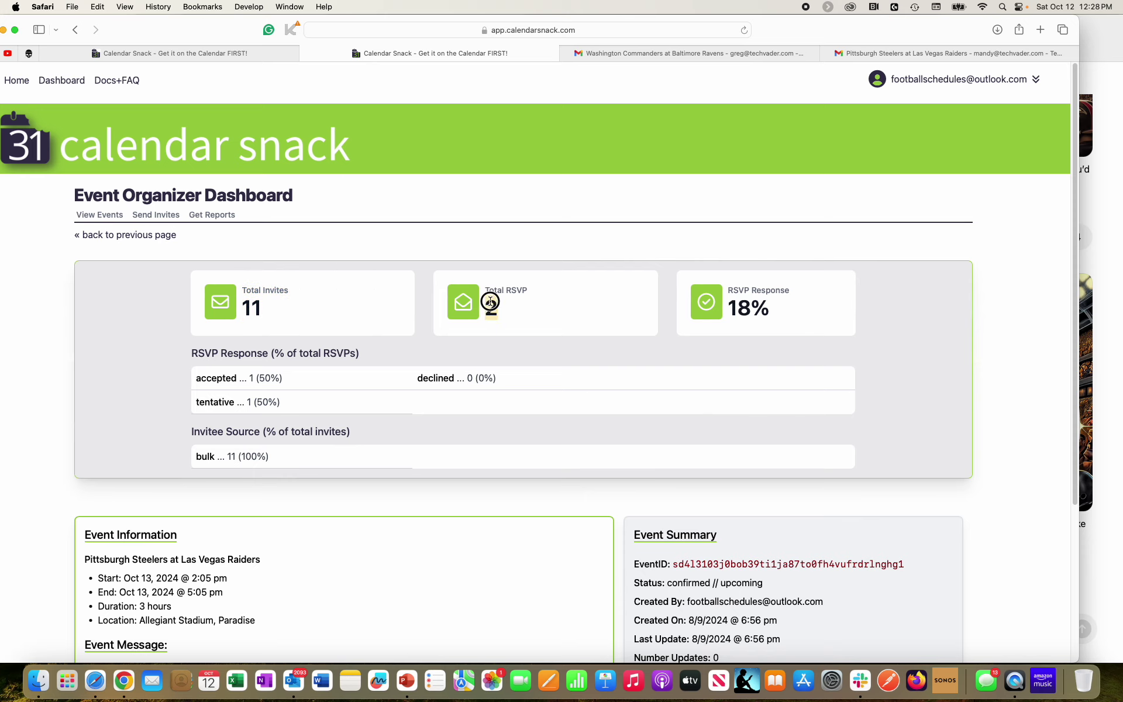
pyautogui.click(491, 306)
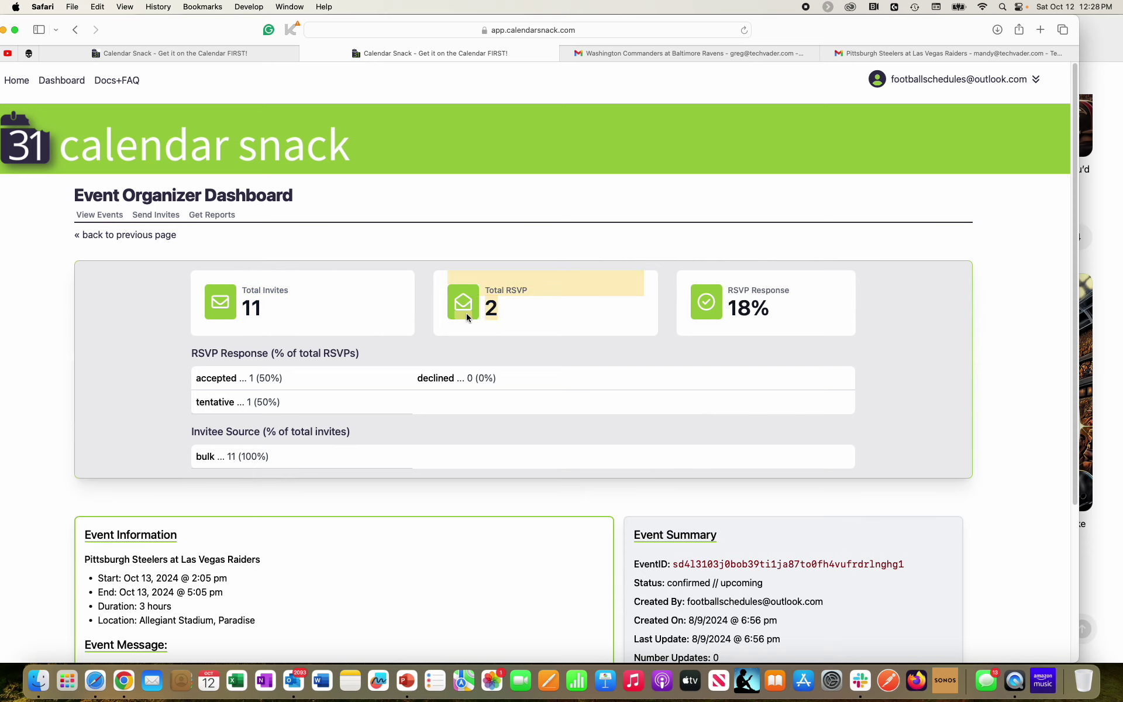
pyautogui.scroll(-5, 469, 313)
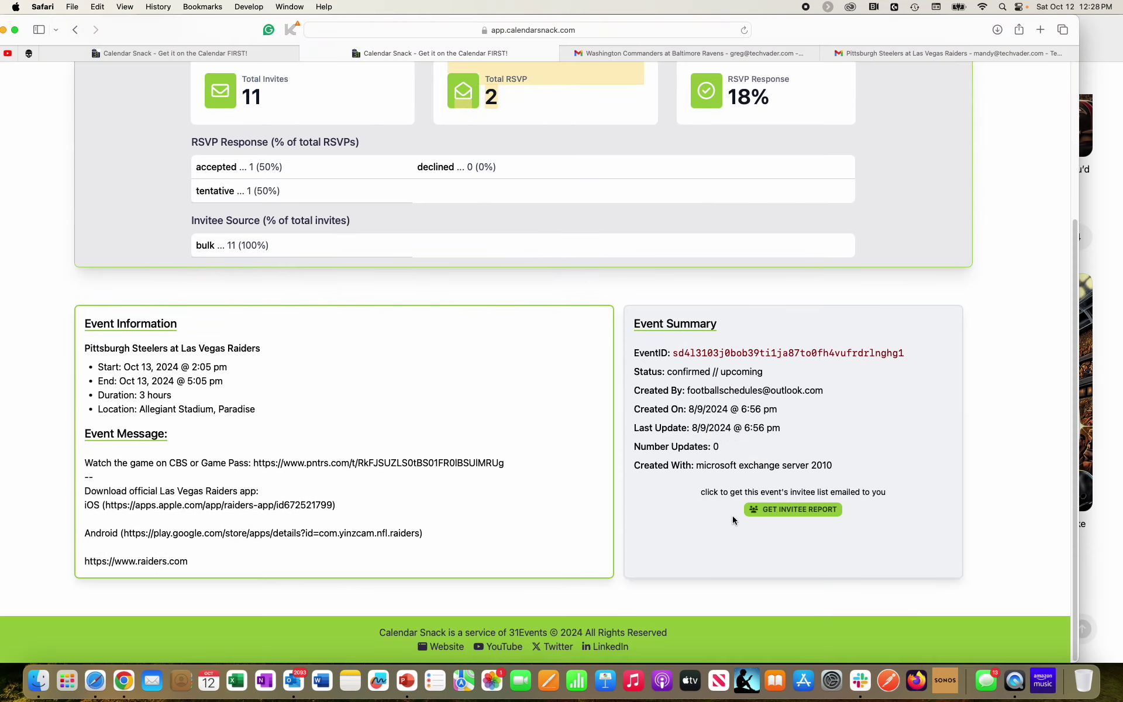
pyautogui.click(767, 513)
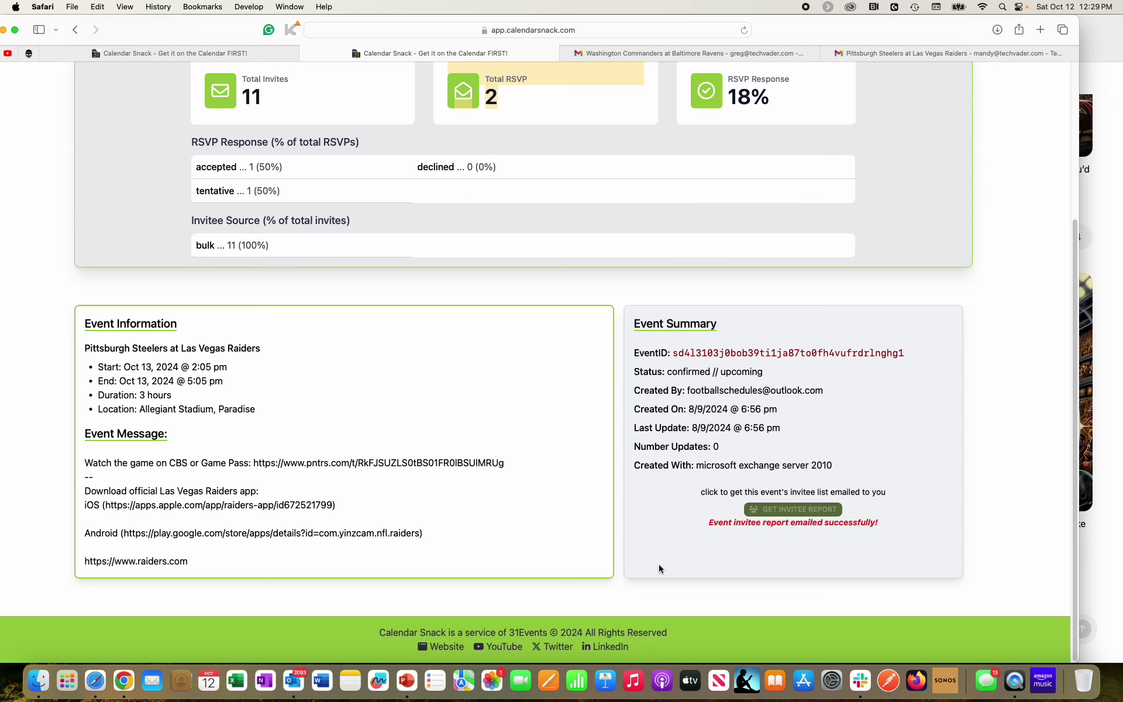
# In Outlook, close the old preview and preview the newest event report's invitee CSV
pyautogui.click(294, 681)
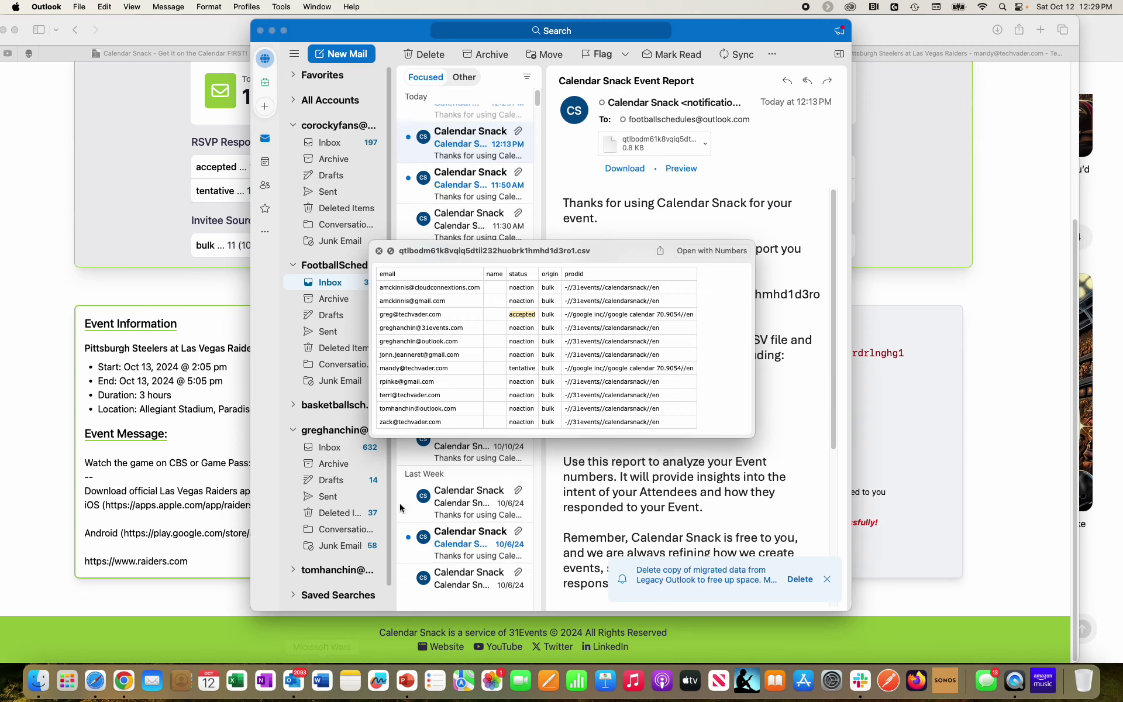
pyautogui.click(380, 251)
pyautogui.click(466, 125)
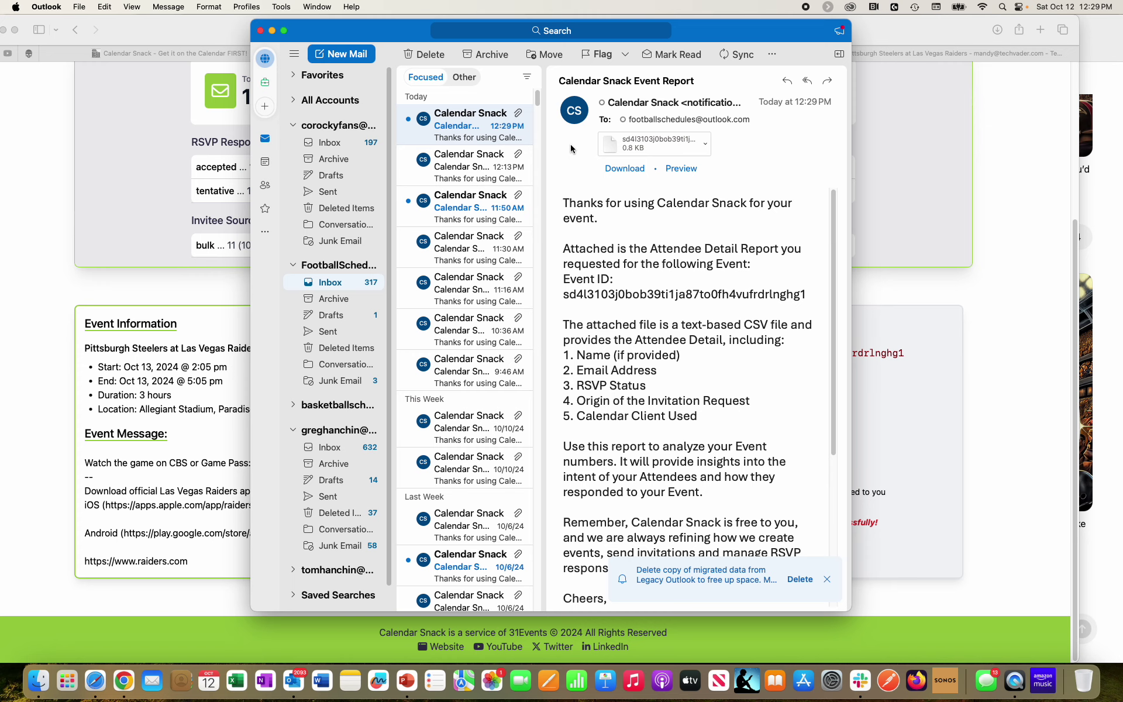
pyautogui.click(682, 169)
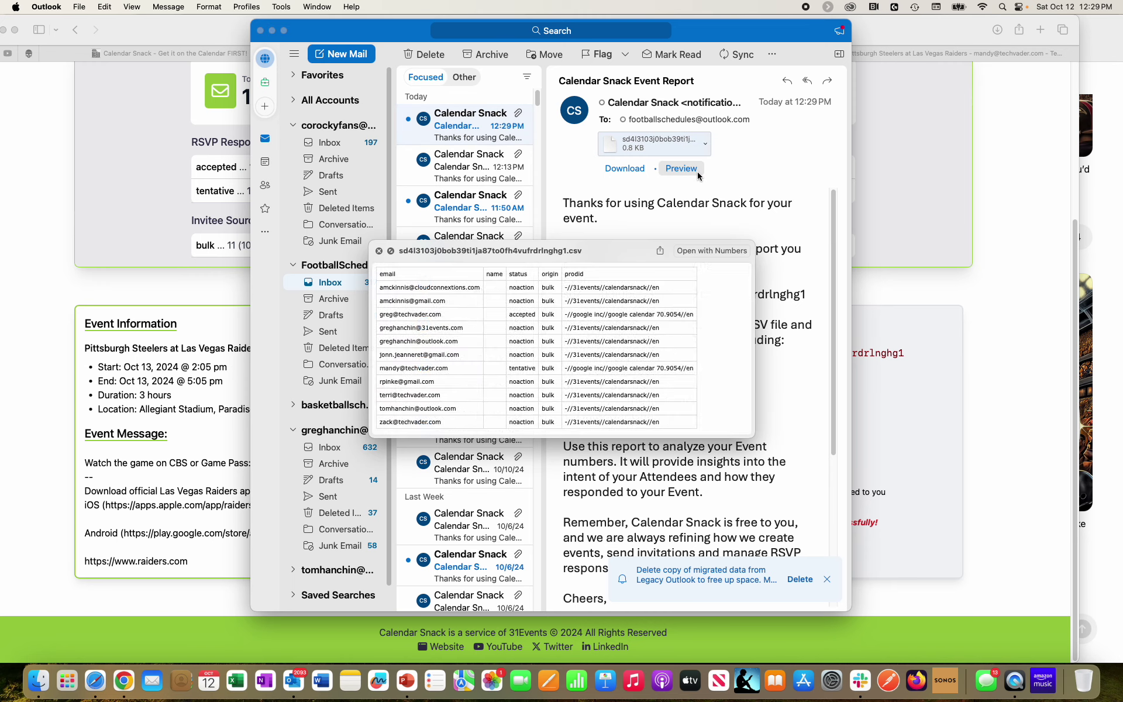
# Highlight the tentative and accepted RSVP statuses in the CSV preview, then return to Calendar Snack
pyautogui.doubleClick(522, 368)
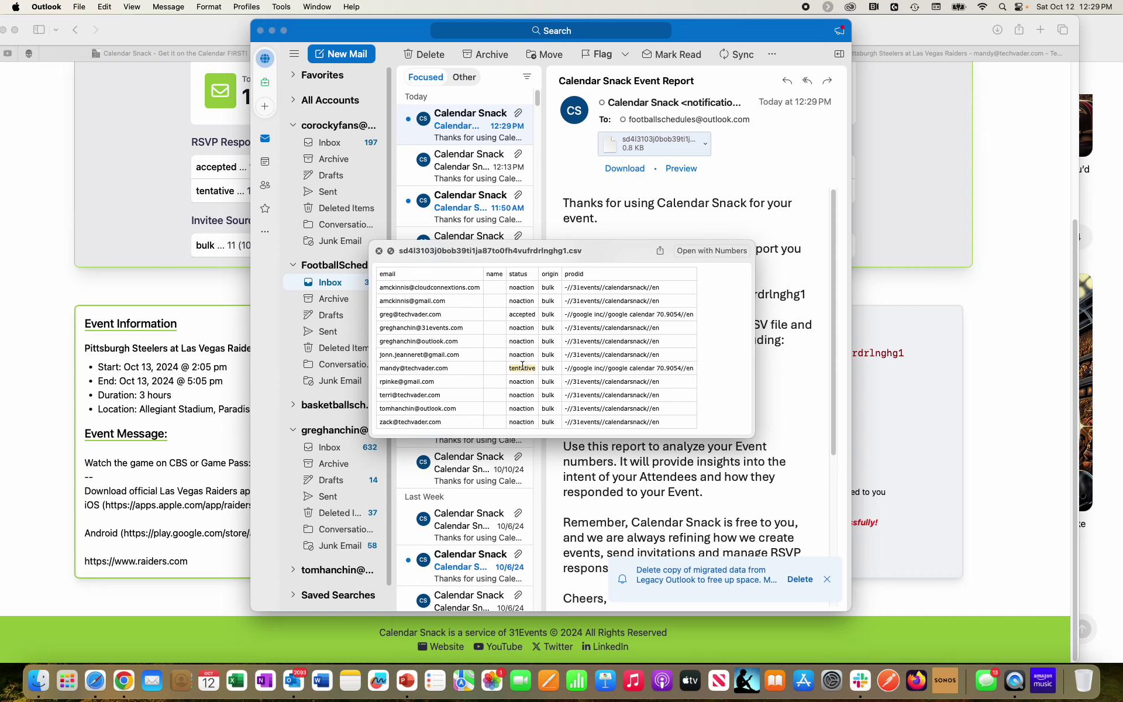
pyautogui.click(523, 313)
pyautogui.doubleClick(521, 315)
pyautogui.click(883, 284)
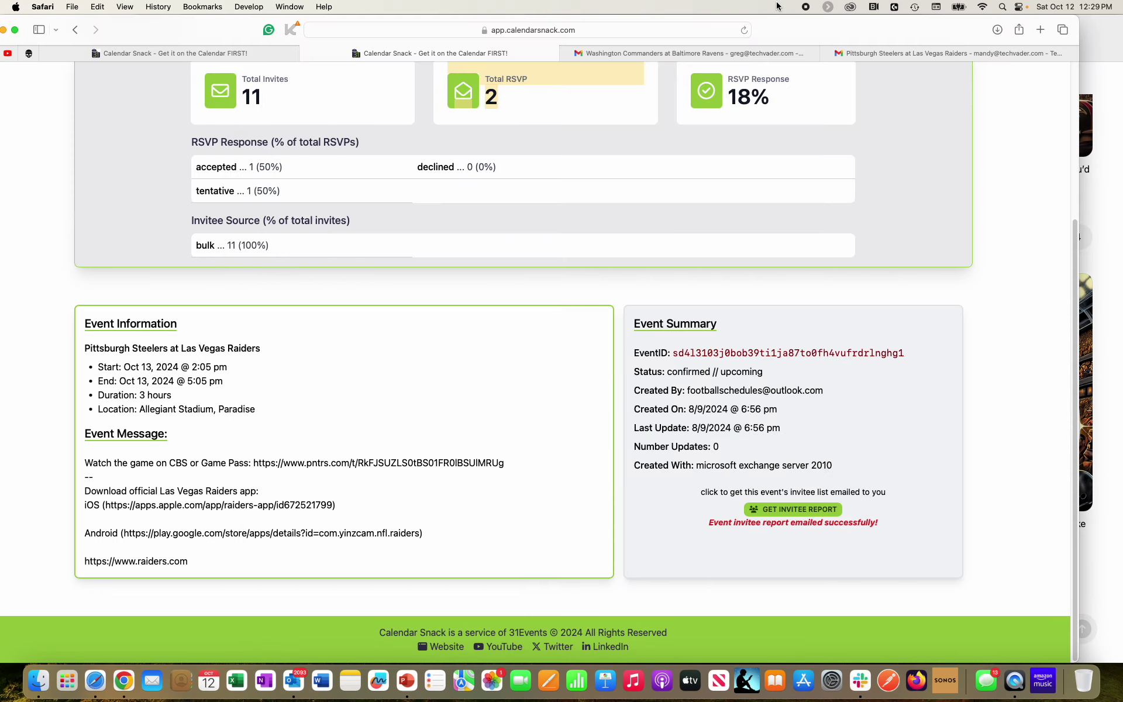